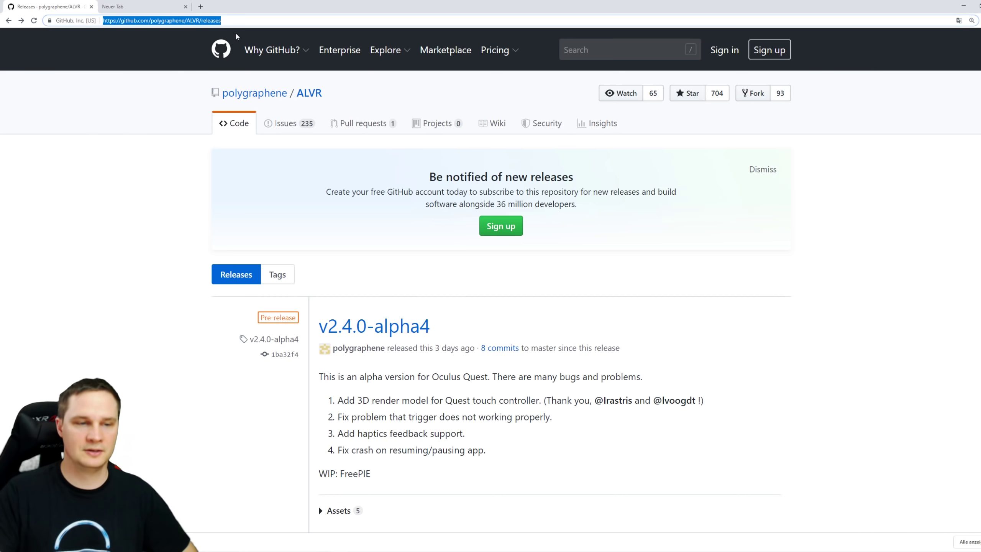
# - Open the ALVR v2.4.0-alpha4 release page on GitHub and view its downloadable assets
pyautogui.click(302, 228)
pyautogui.scroll(-8, 428, 305)
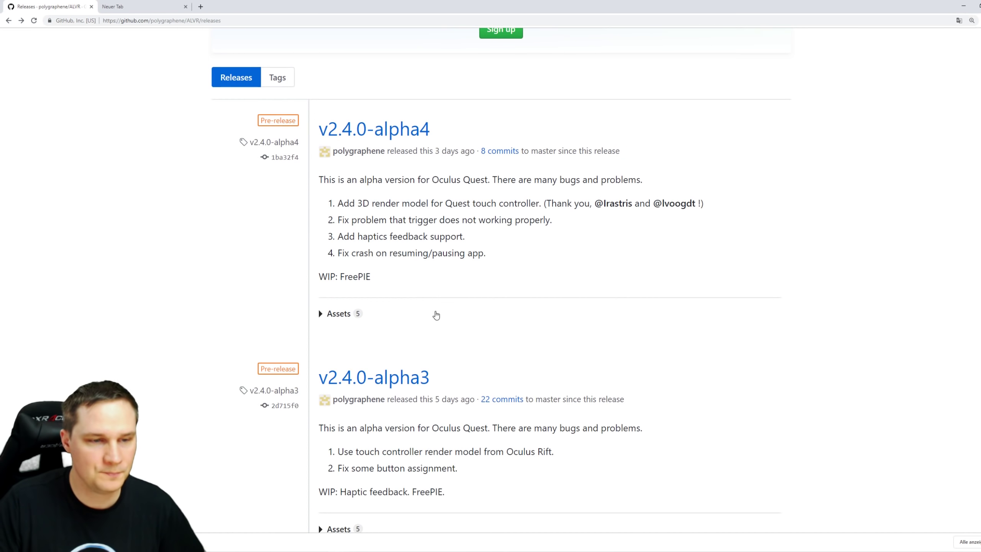
pyautogui.scroll(3, 421, 286)
pyautogui.scroll(2, 419, 278)
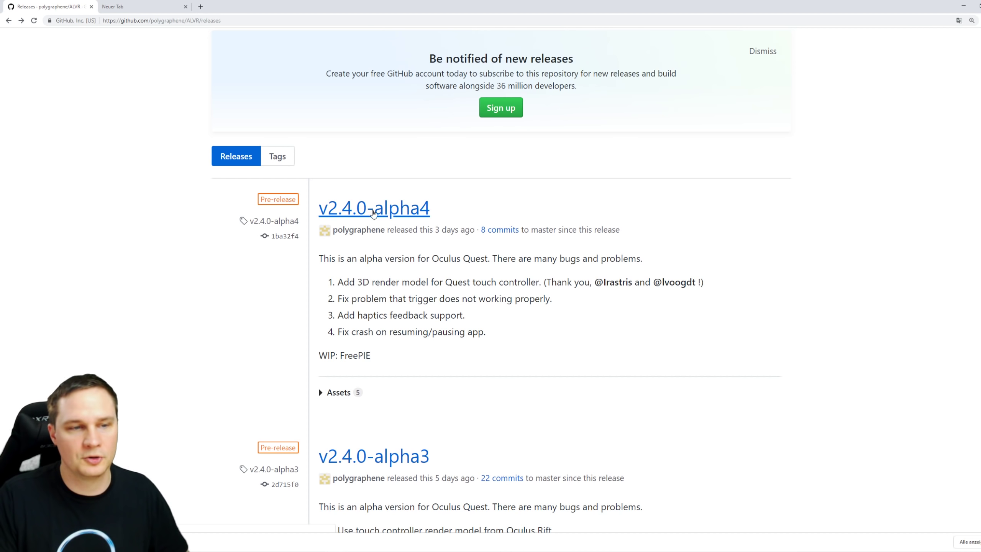
pyautogui.click(401, 215)
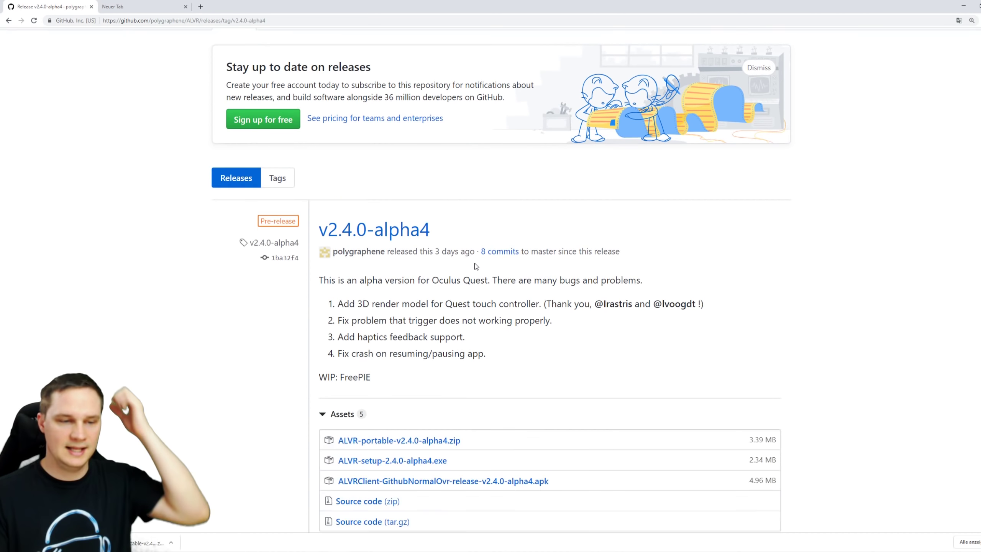
pyautogui.scroll(-3, 389, 250)
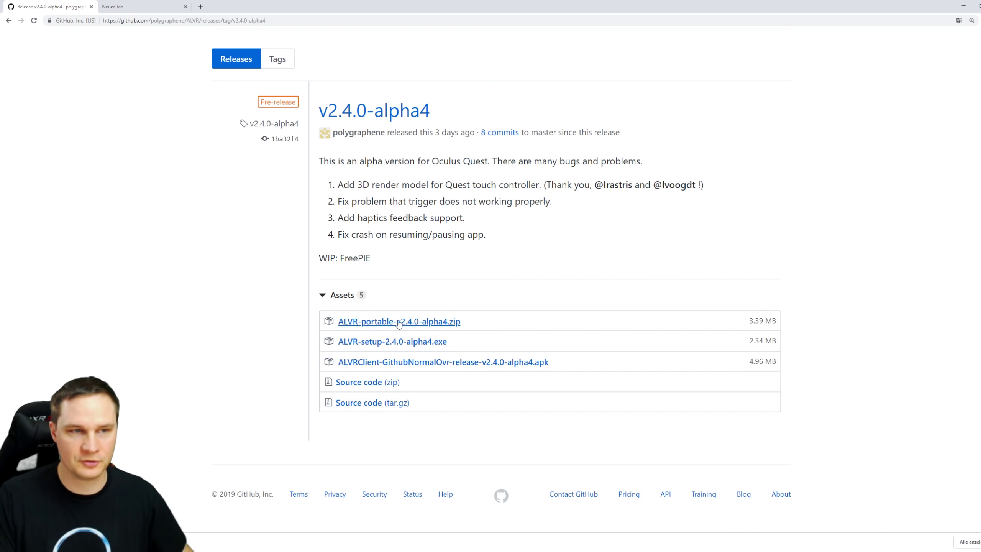
# - Compare the ALVR release page with the Google download address for platform-tools-latest-windows.zip in the other browser tab
pyautogui.click(139, 8)
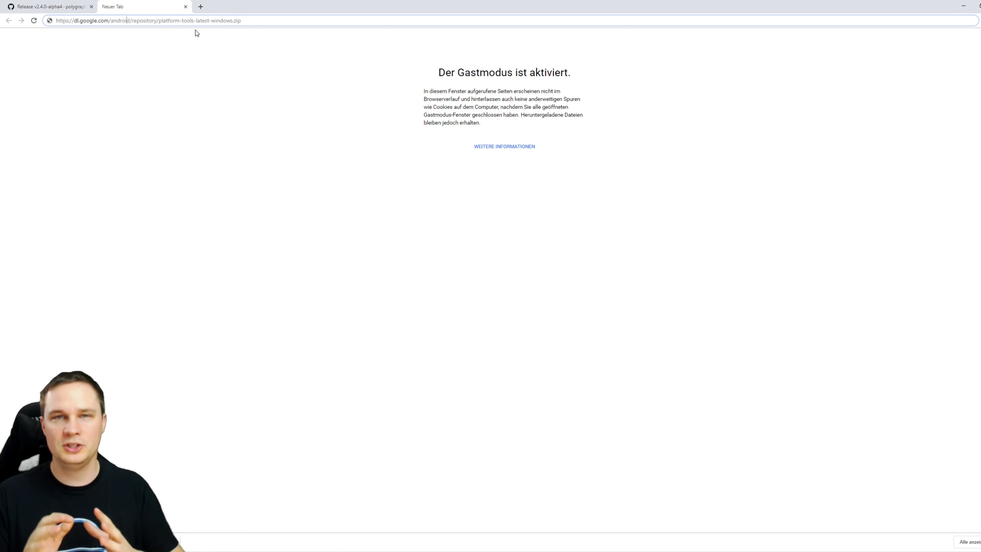
pyautogui.click(62, 6)
pyautogui.click(129, 7)
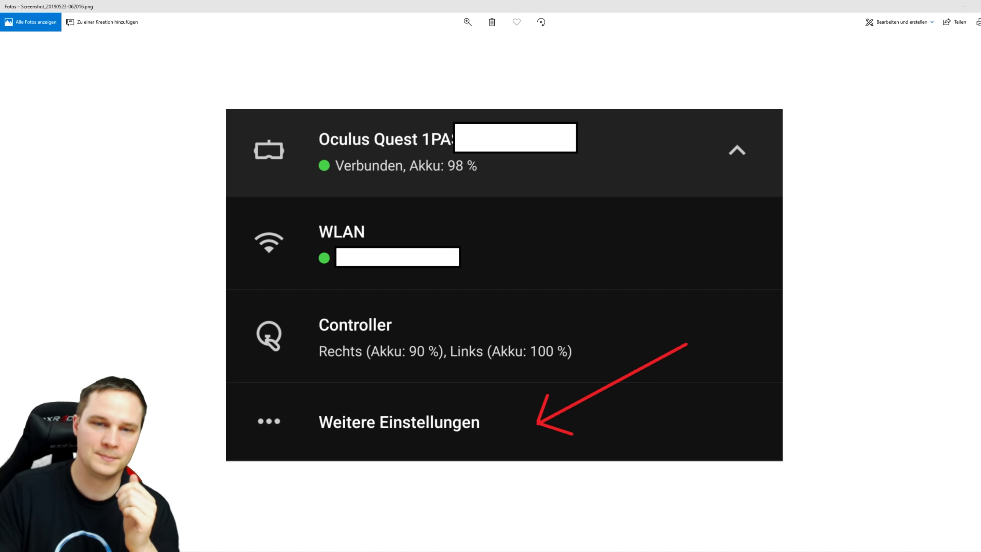
# - Go through the headset settings screenshots showing Weitere Einstellungen and Entwicklermodus
pyautogui.click(741, 313)
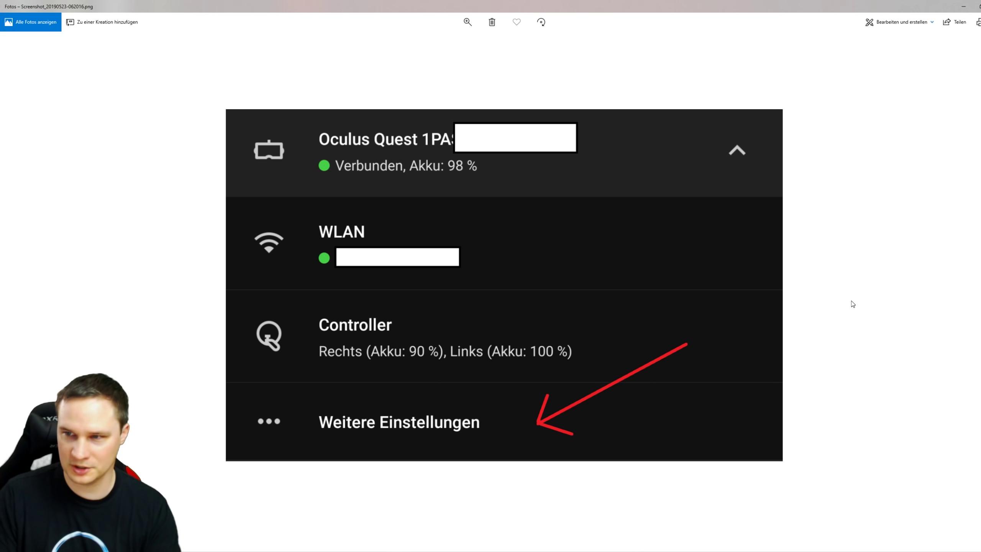
pyautogui.press('Right')
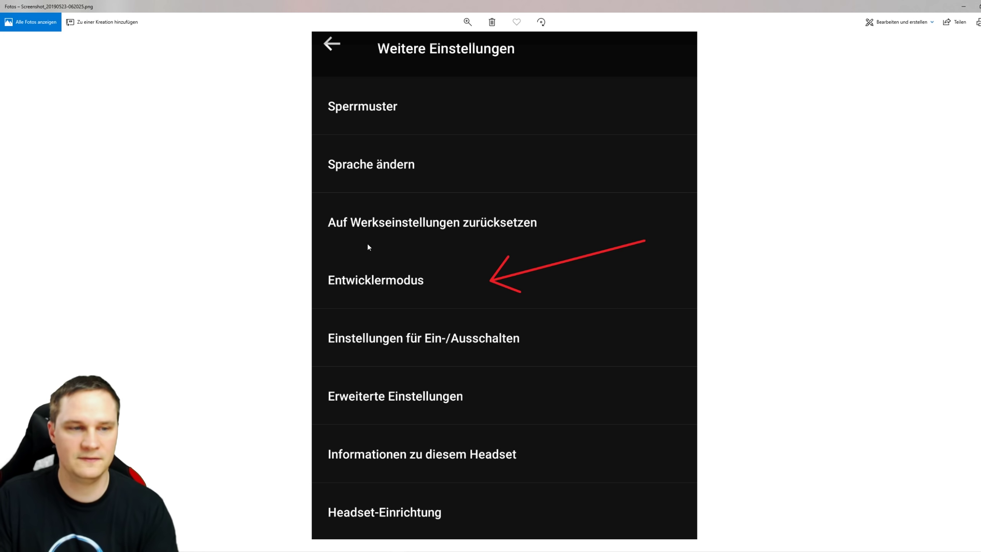
pyautogui.press('Right')
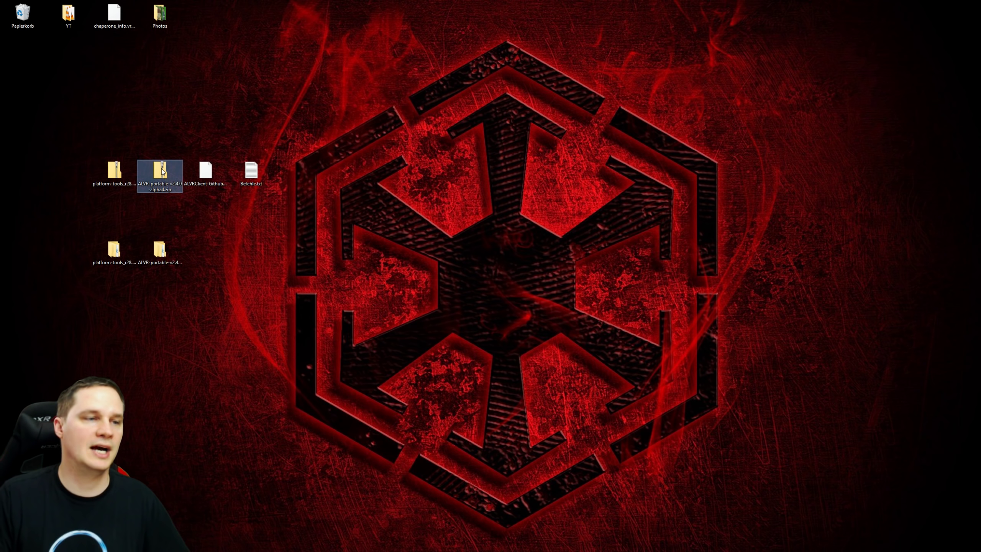
pyautogui.click(160, 173)
pyautogui.click(217, 174)
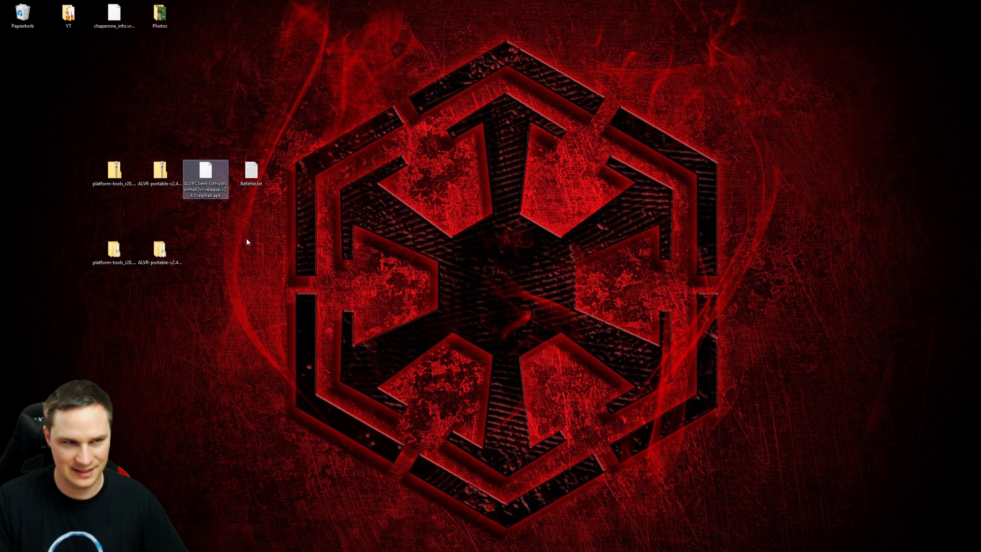
pyautogui.click(230, 248)
pyautogui.moveTo(117, 151); pyautogui.dragTo(138, 124)
pyautogui.rightClick(116, 177)
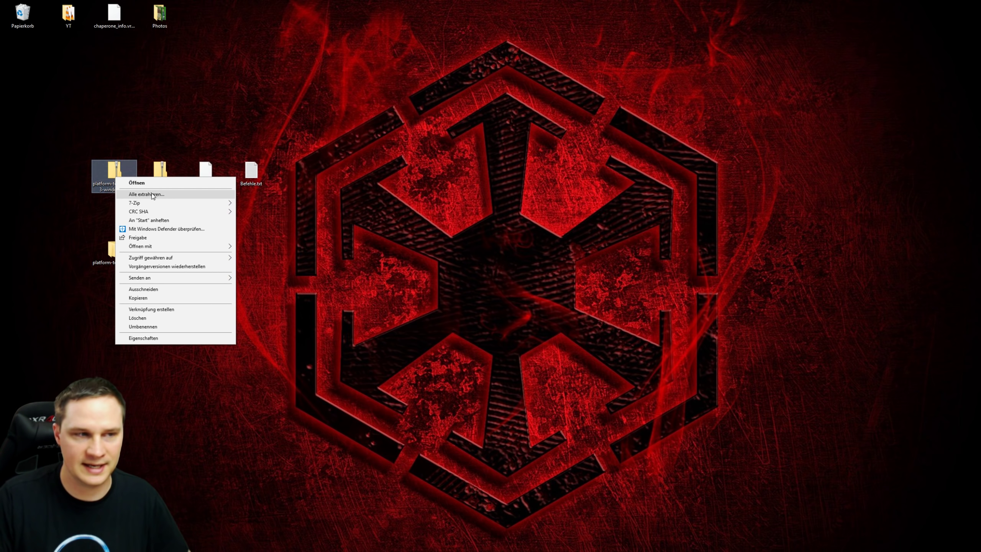
pyautogui.click(75, 228)
pyautogui.moveTo(231, 226); pyautogui.dragTo(135, 263)
pyautogui.click(114, 251)
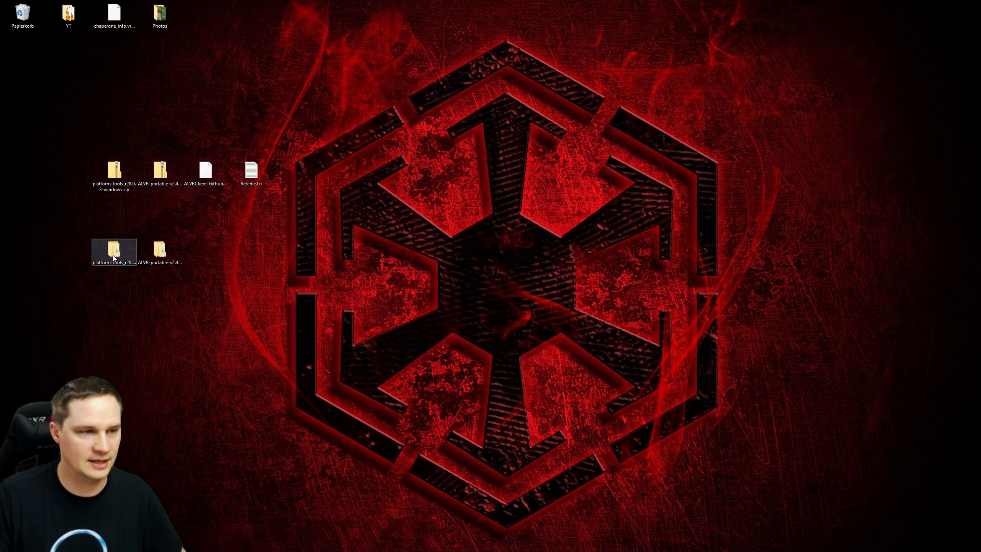
pyautogui.click(159, 251)
pyautogui.click(210, 297)
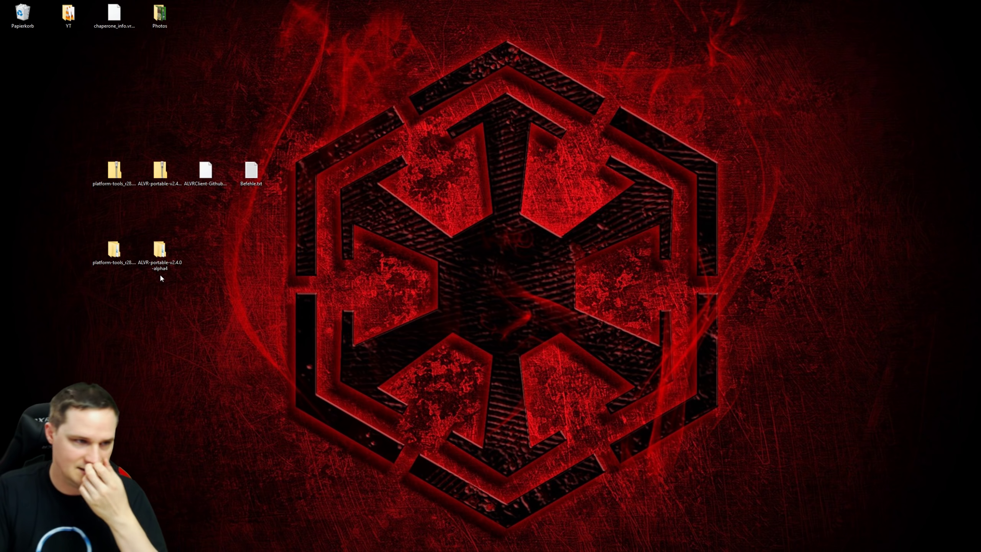
# - Open the extracted platform-tools_r28.0.3-windows folder on the desktop and go into its platform-tools subfolder
pyautogui.click(115, 250)
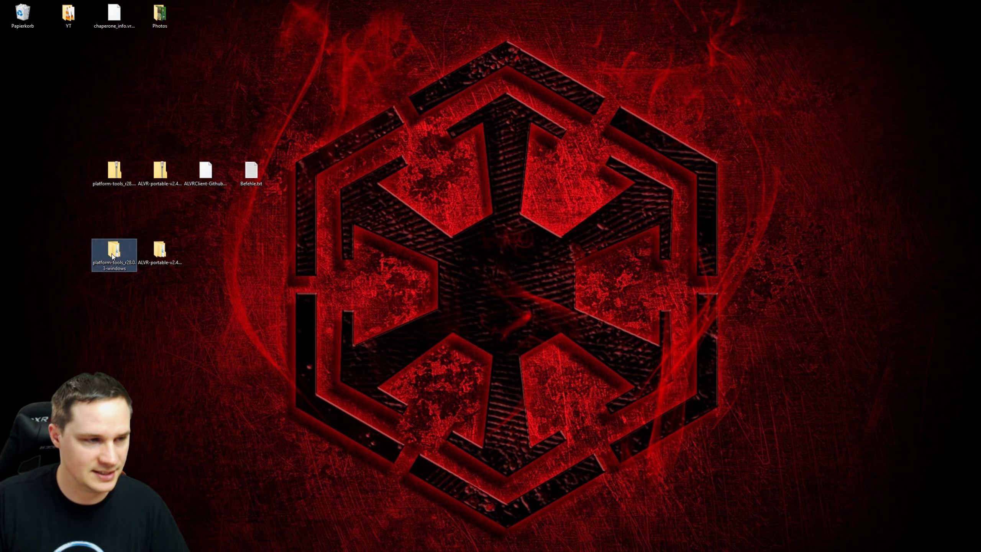
pyautogui.press('Return')
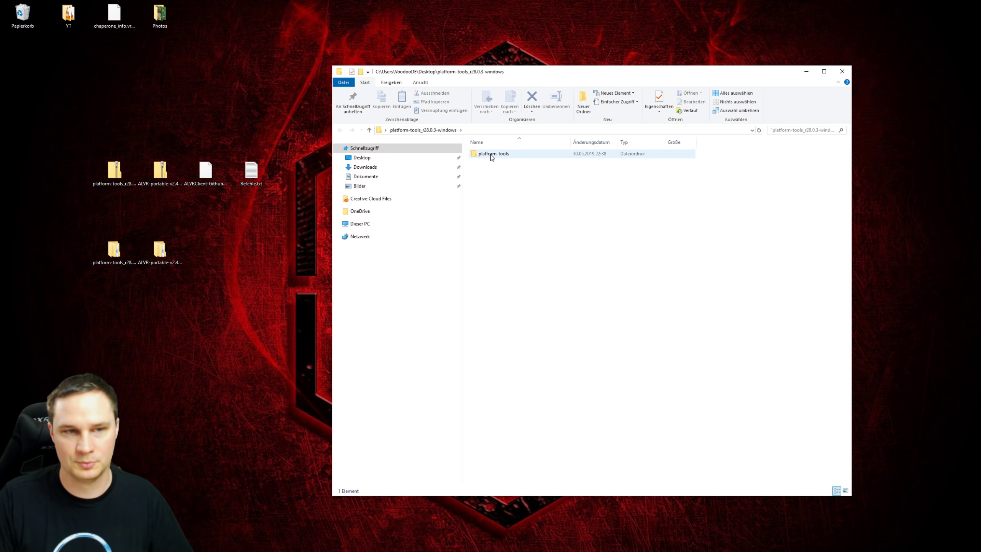
pyautogui.doubleClick(493, 155)
pyautogui.moveTo(522, 71); pyautogui.dragTo(509, 73)
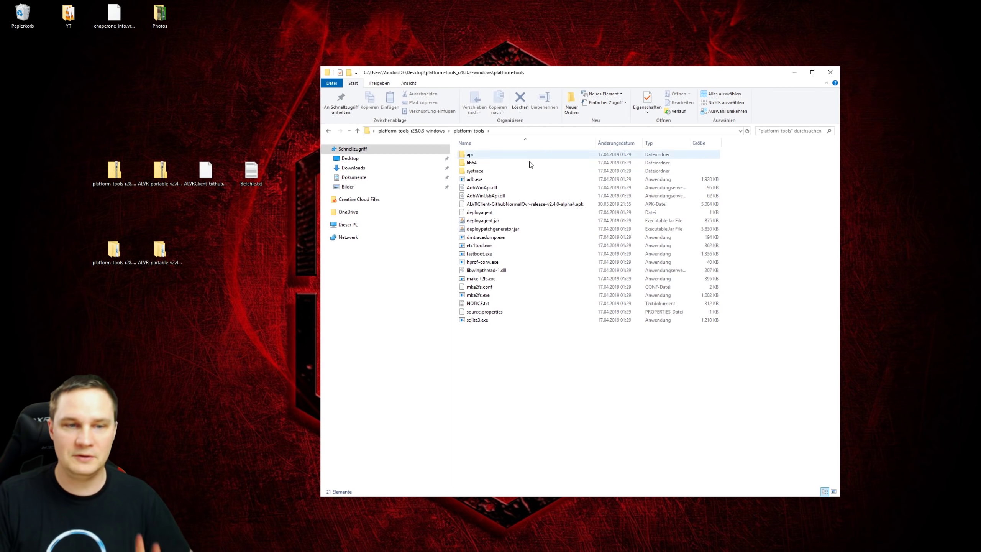
# - Check the platform-tools folder for the ALVR client APK and adb.exe
pyautogui.click(206, 181)
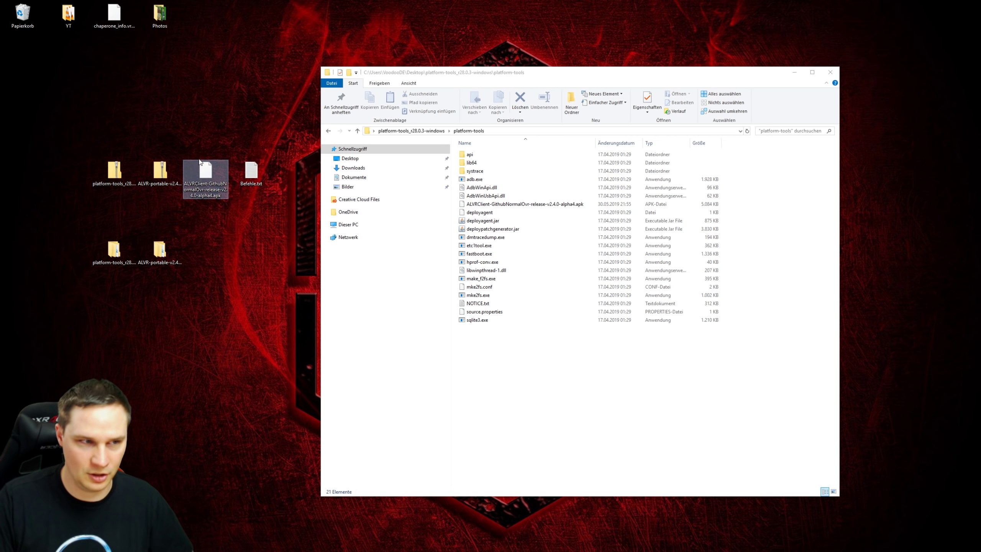
pyautogui.click(533, 363)
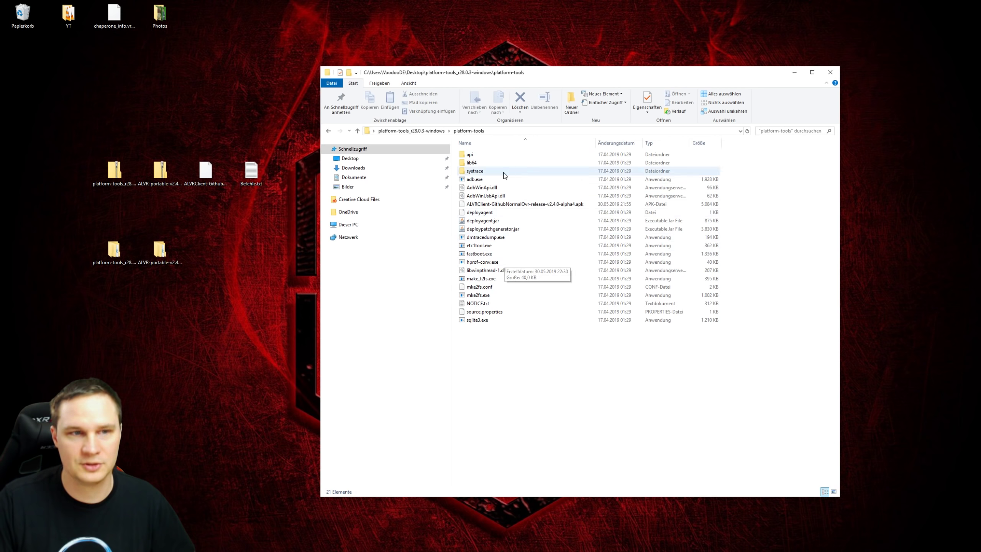
pyautogui.click(568, 204)
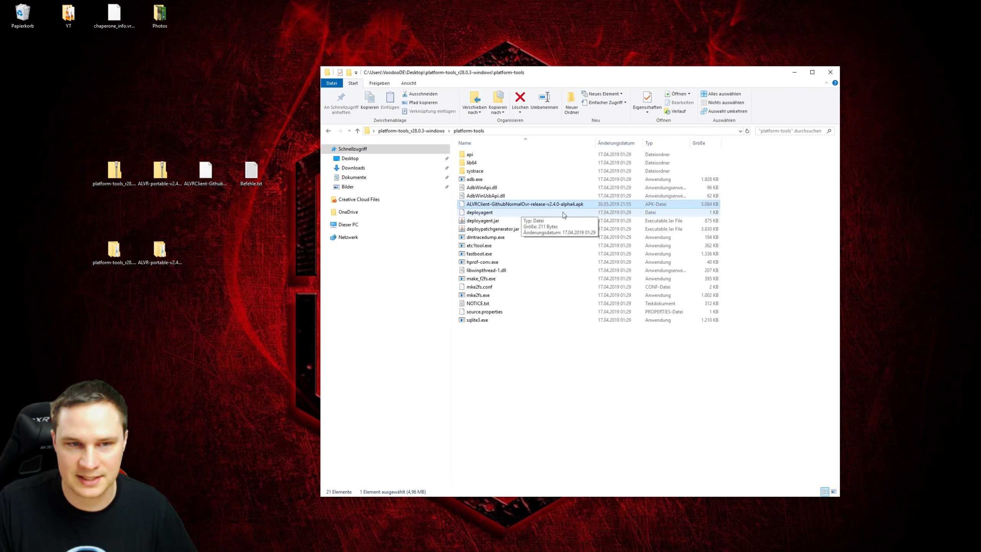
pyautogui.click(469, 181)
pyautogui.click(503, 372)
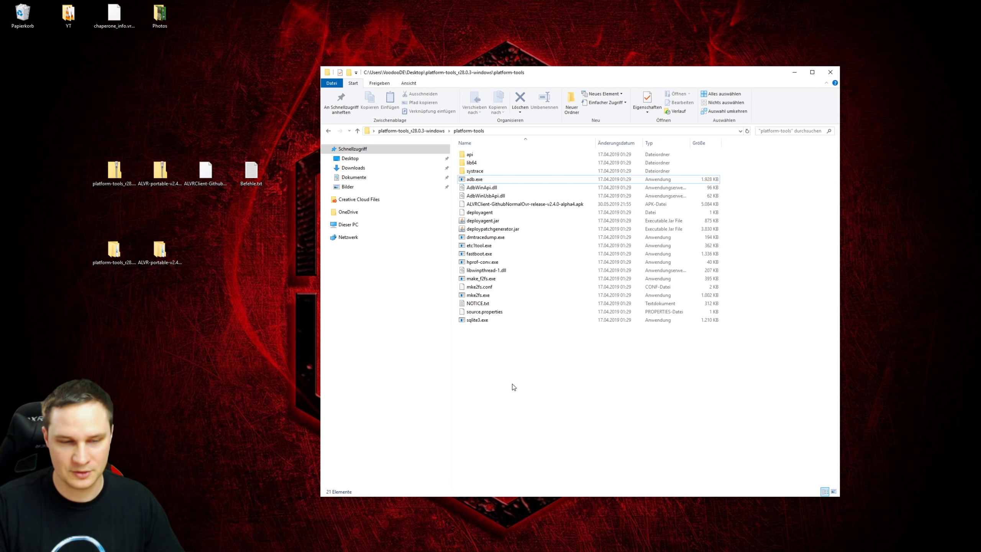
# - Open a PowerShell window in the platform-tools folder and arrange it beside the Befehle.txt command notes
pyautogui.rightClick(513, 387)
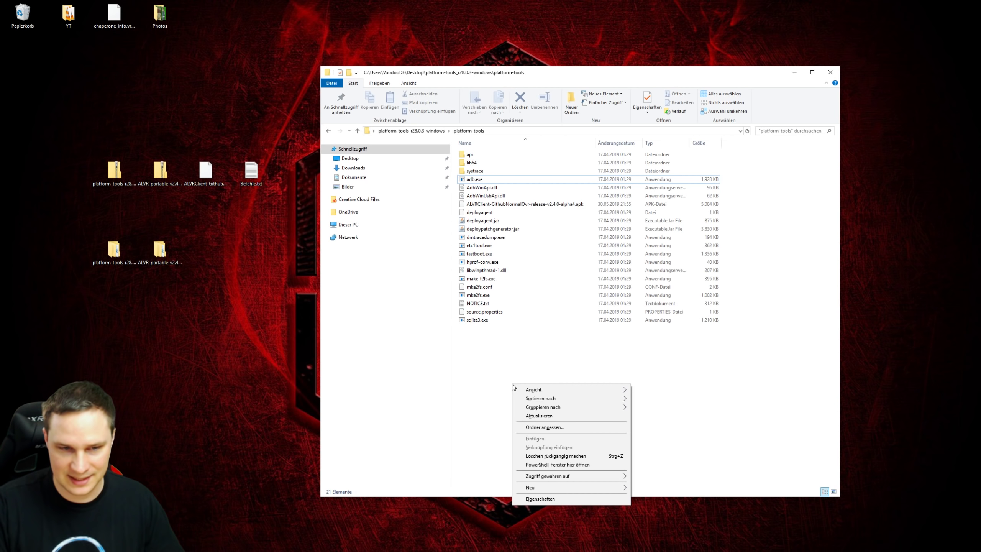
pyautogui.click(561, 466)
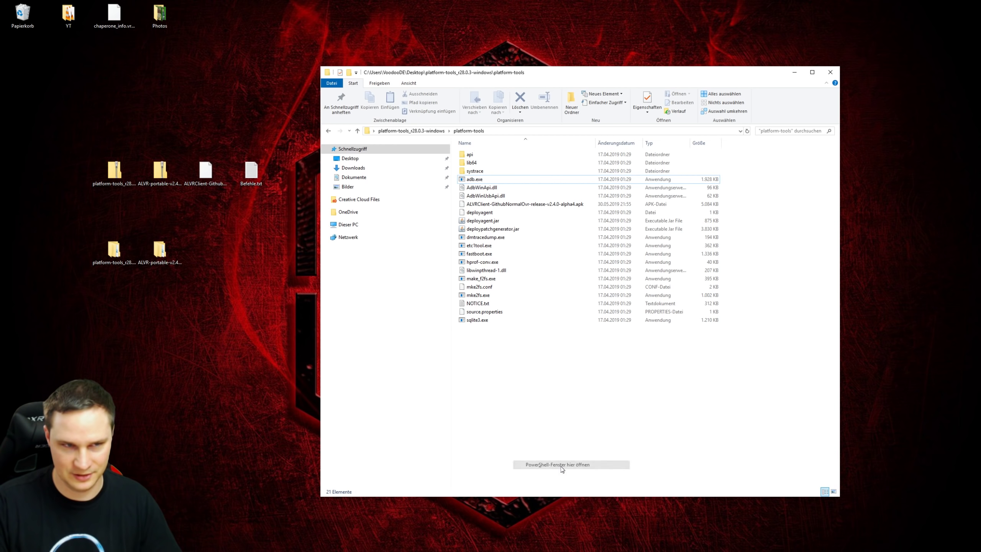
pyautogui.moveTo(475, 170); pyautogui.dragTo(490, 145)
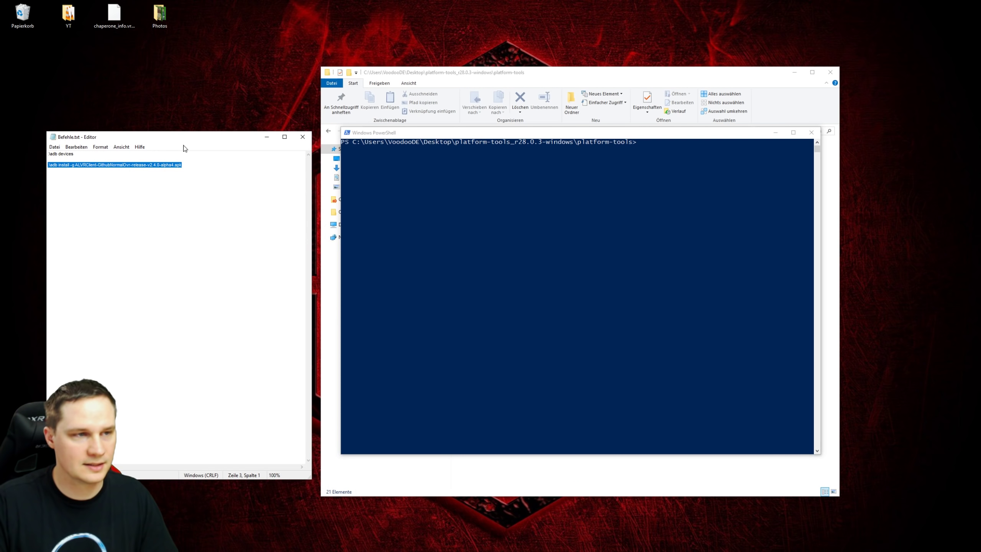
pyautogui.moveTo(178, 140); pyautogui.dragTo(167, 132)
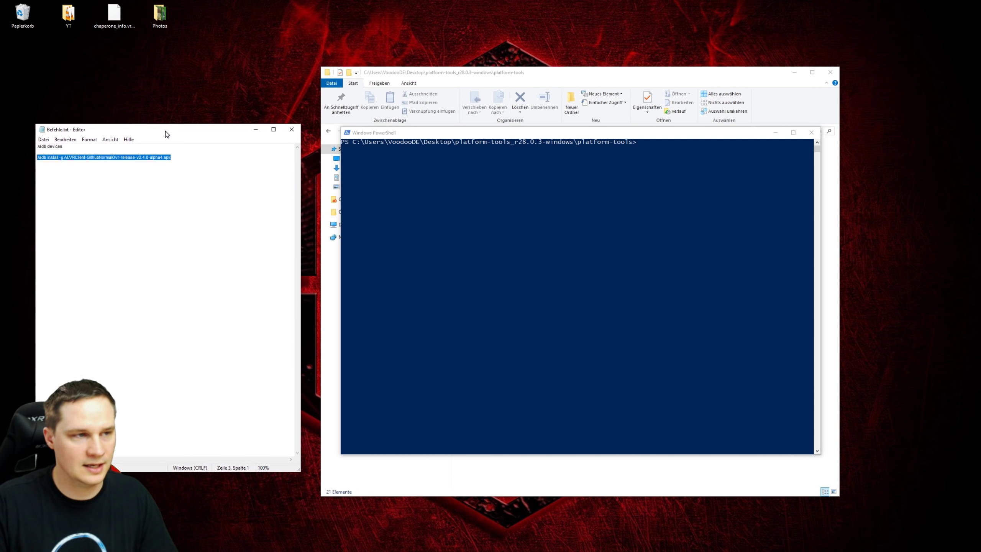
# - Copy the adb devices command from Befehle.txt into PowerShell and run .\adb devices twice to list attached devices
pyautogui.click(64, 146)
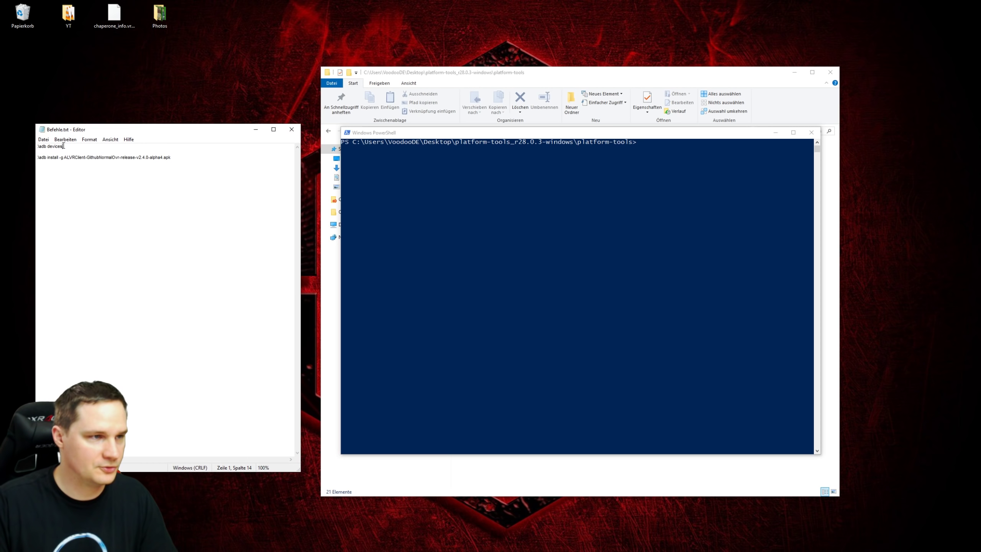
pyautogui.moveTo(63, 146); pyautogui.dragTo(37, 146)
pyautogui.rightClick(43, 145)
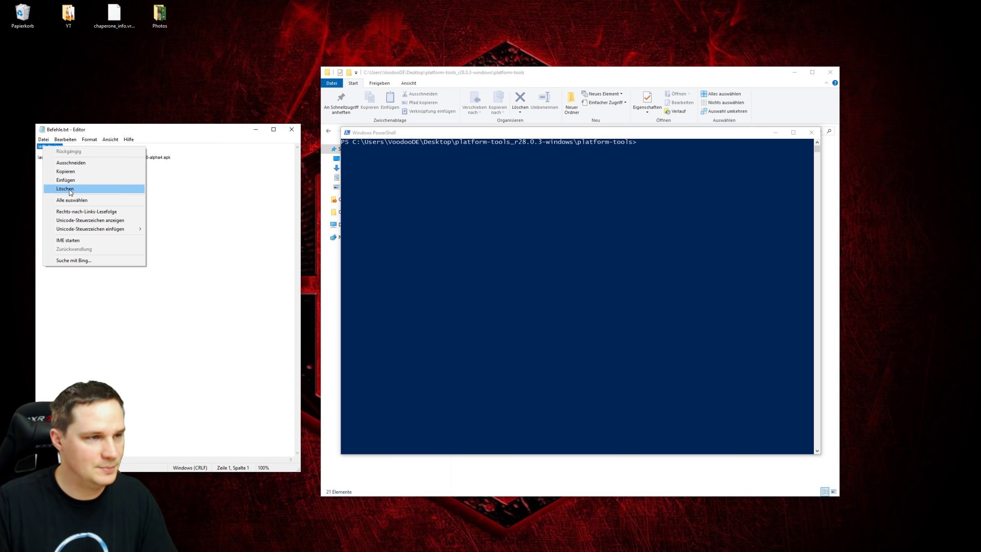
pyautogui.click(69, 171)
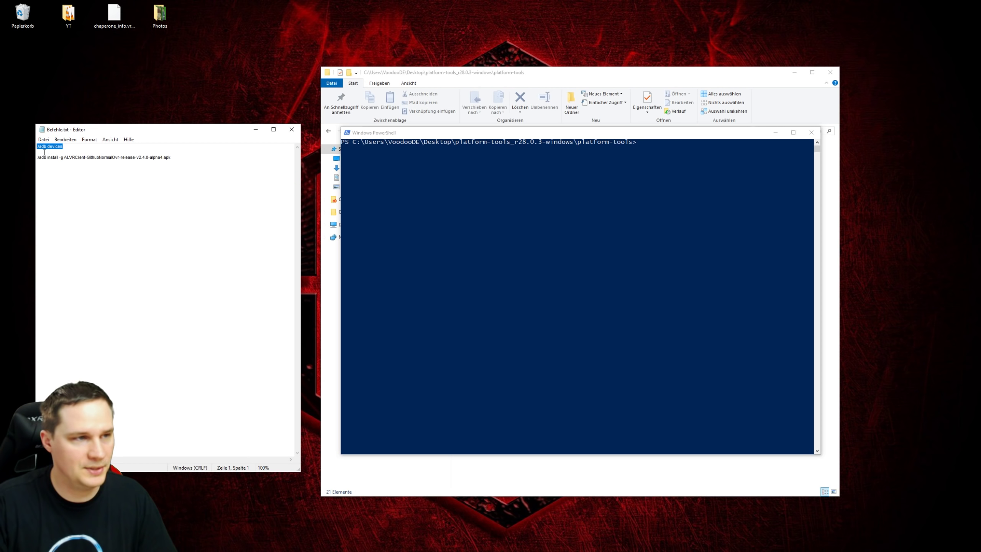
pyautogui.rightClick(50, 148)
pyautogui.click(70, 171)
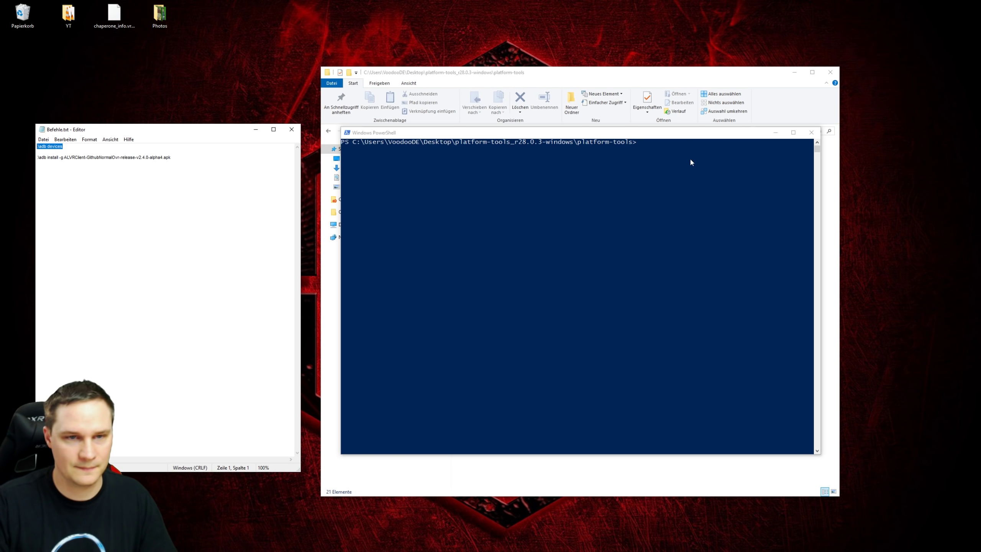
pyautogui.click(646, 144)
pyautogui.rightClick(645, 142)
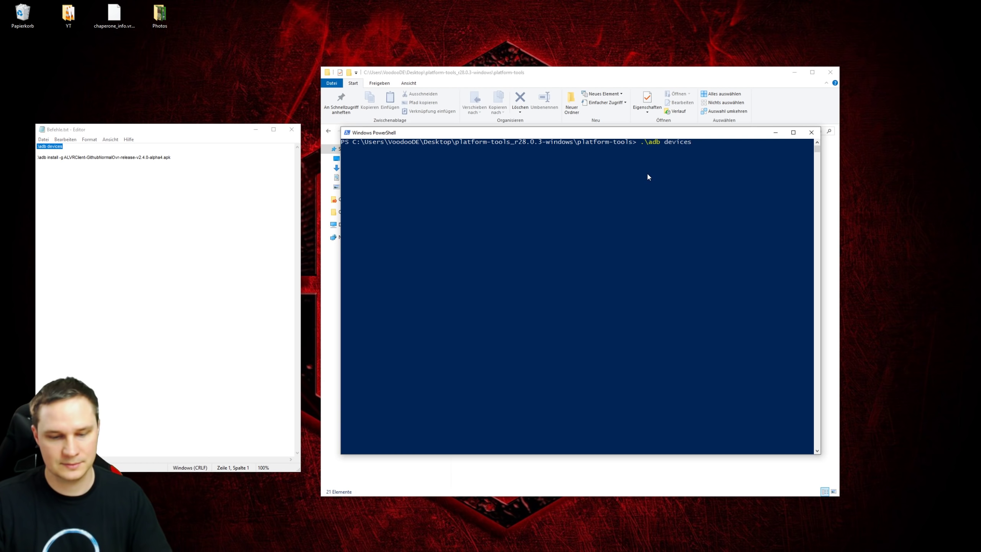
pyautogui.press('Return')
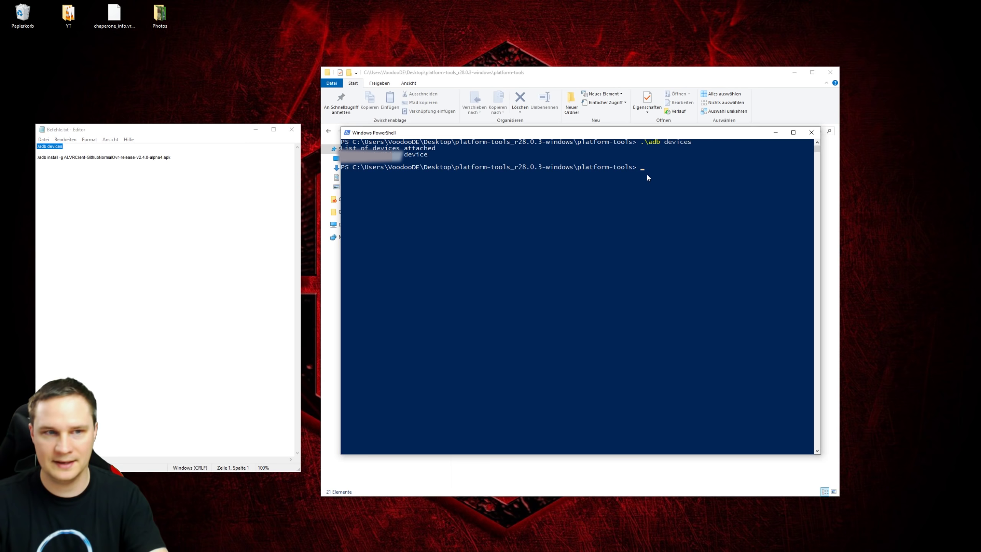
pyautogui.rightClick(437, 176)
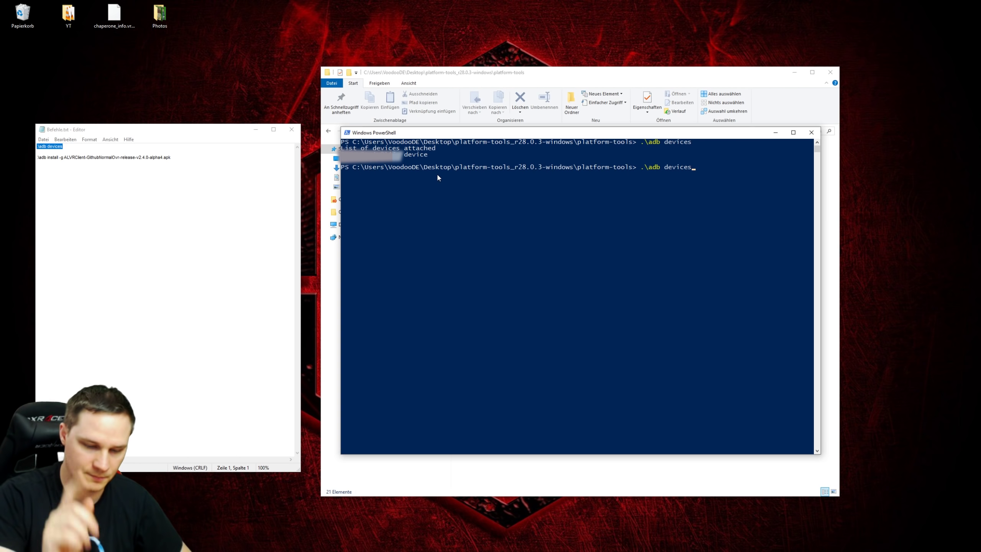
pyautogui.press('Return')
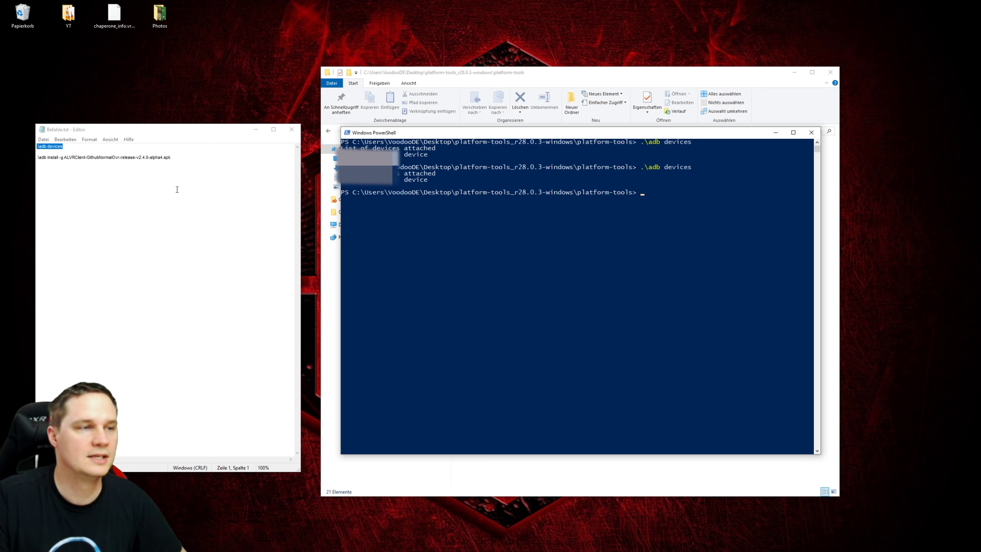
# - Copy the complete adb install line for the ALVR client APK from the Befehle.txt notes
pyautogui.click(85, 159)
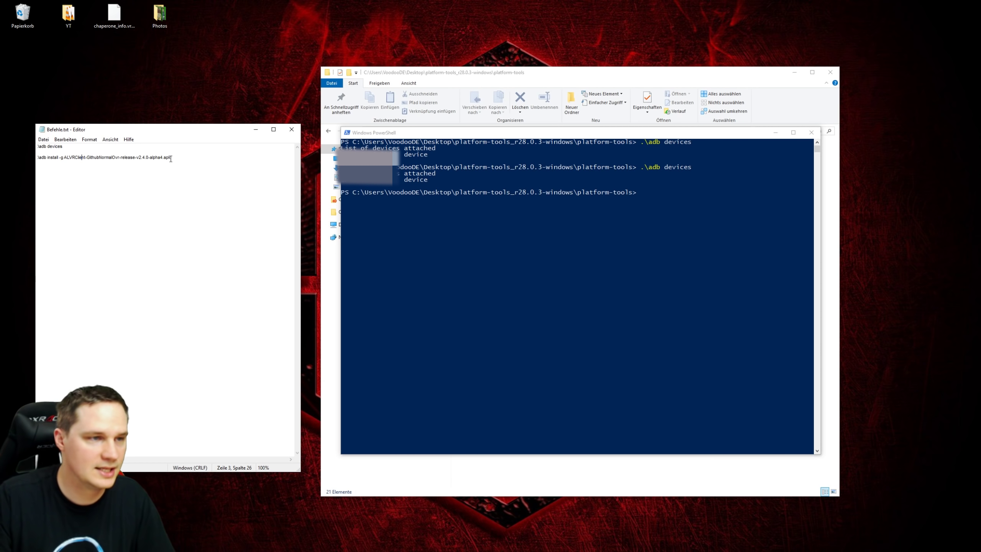
pyautogui.moveTo(172, 158); pyautogui.dragTo(37, 157)
pyautogui.rightClick(51, 158)
pyautogui.click(78, 183)
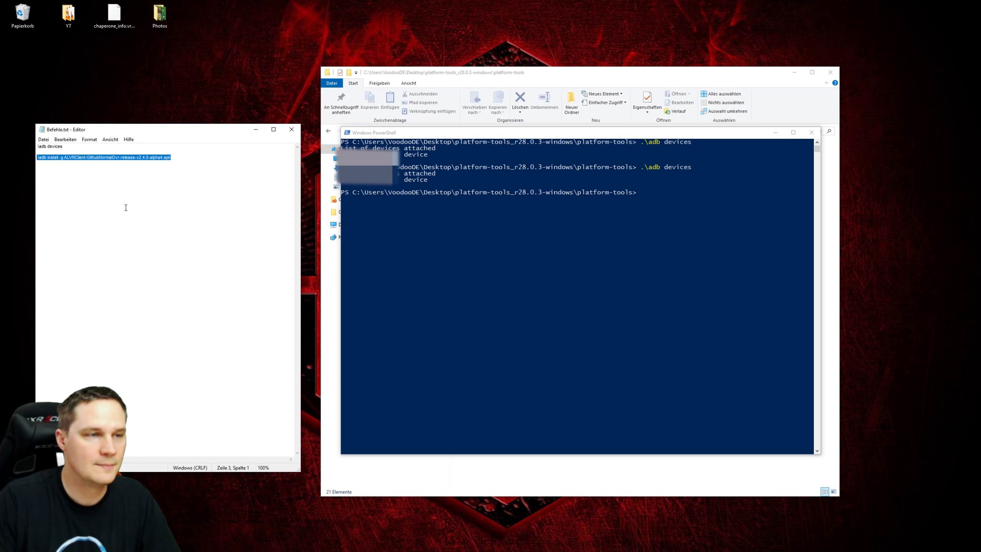
# - Check the APK file name in the install command against the ALVR client file in the platform-tools folder
pyautogui.click(118, 158)
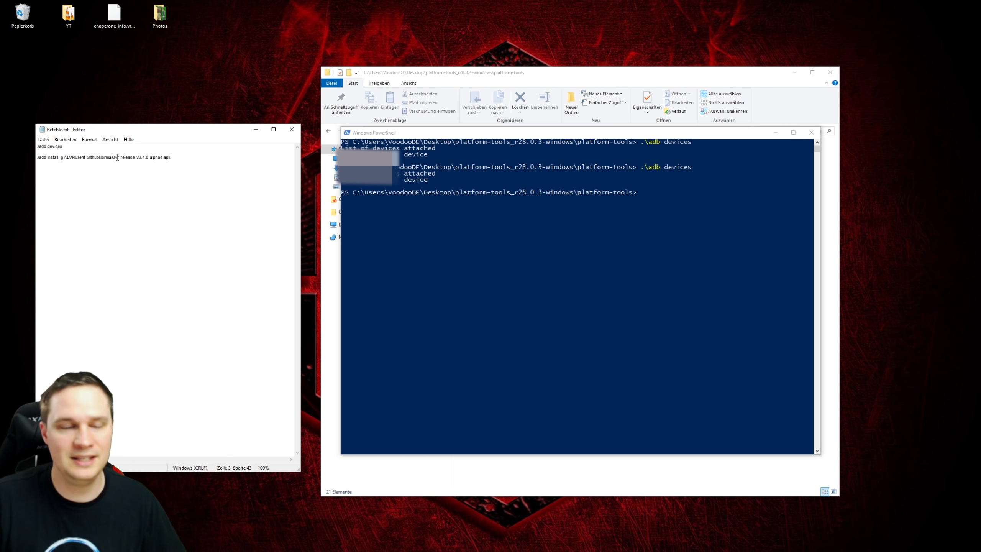
pyautogui.moveTo(64, 155); pyautogui.dragTo(171, 157)
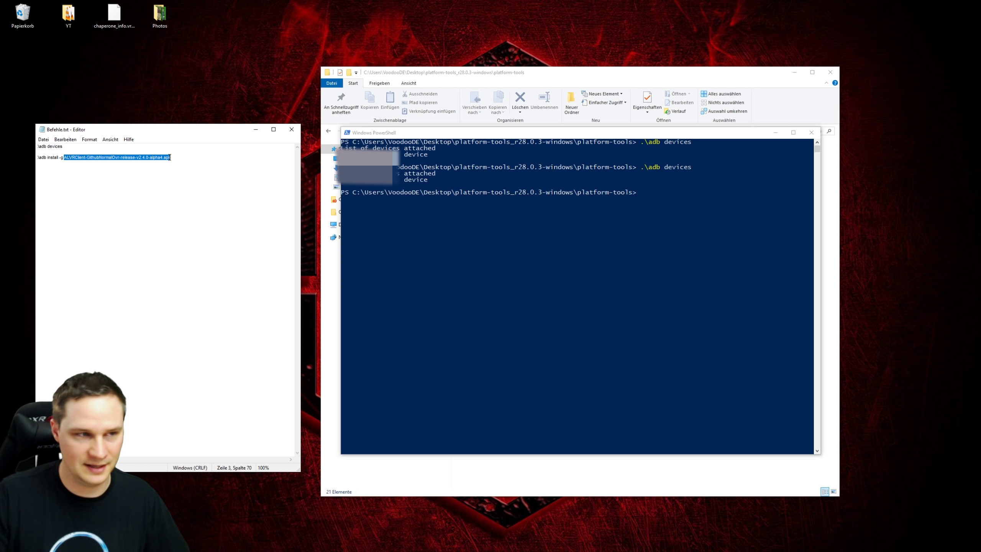
pyautogui.click(170, 157)
pyautogui.moveTo(172, 158); pyautogui.dragTo(66, 157)
pyautogui.click(94, 157)
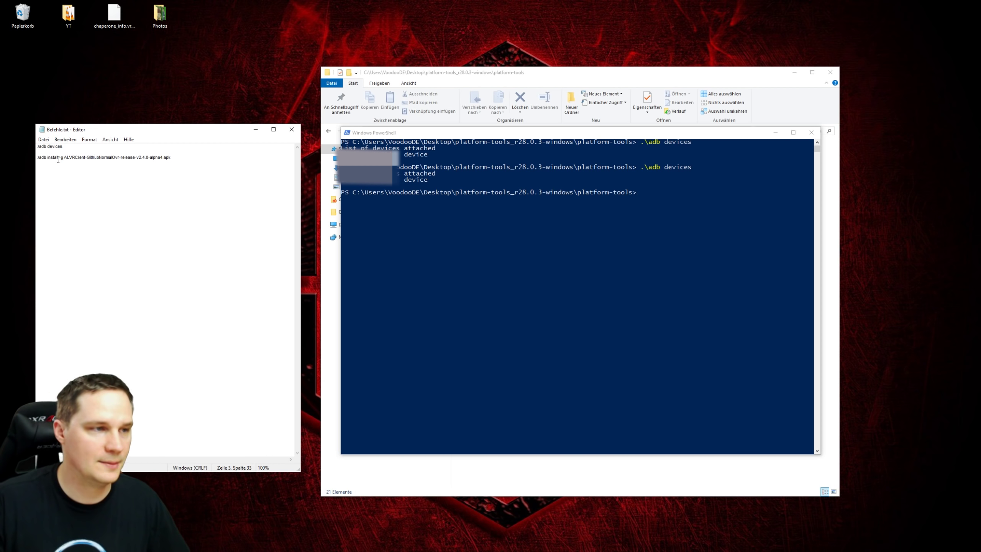
pyautogui.moveTo(63, 157); pyautogui.dragTo(171, 159)
pyautogui.click(154, 159)
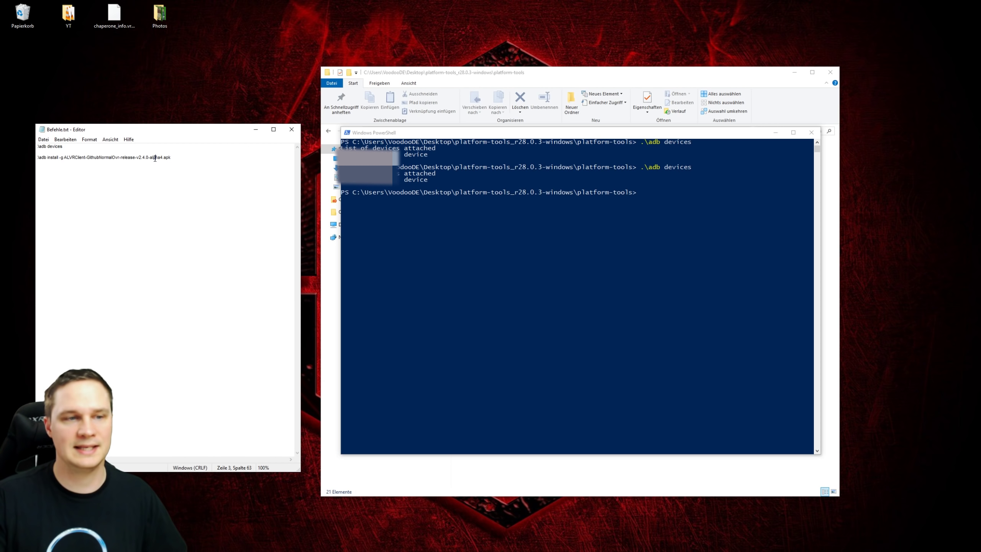
pyautogui.click(410, 123)
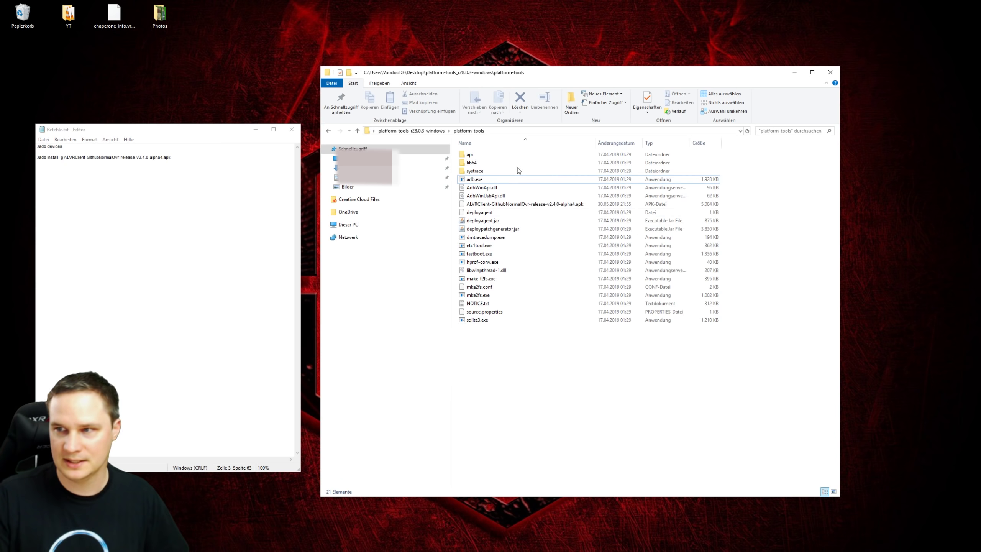
pyautogui.hotkey('alt', 'Tab')
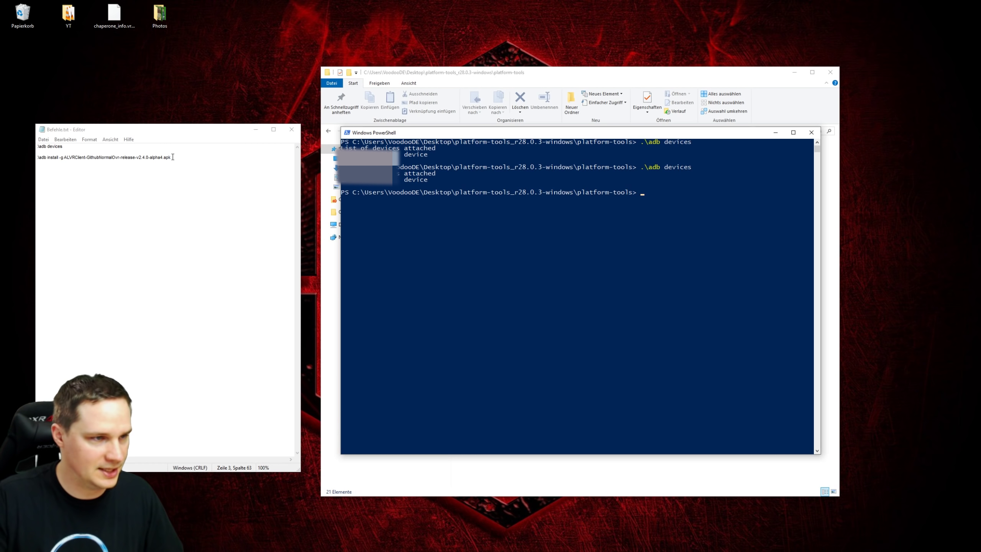
# - Transfer the install line from Befehle.txt to PowerShell and run .\adb install -g ALVRClient-GithubNormalOvr-release-v2.4.0-alpha4.apk
pyautogui.moveTo(173, 156); pyautogui.dragTo(33, 157)
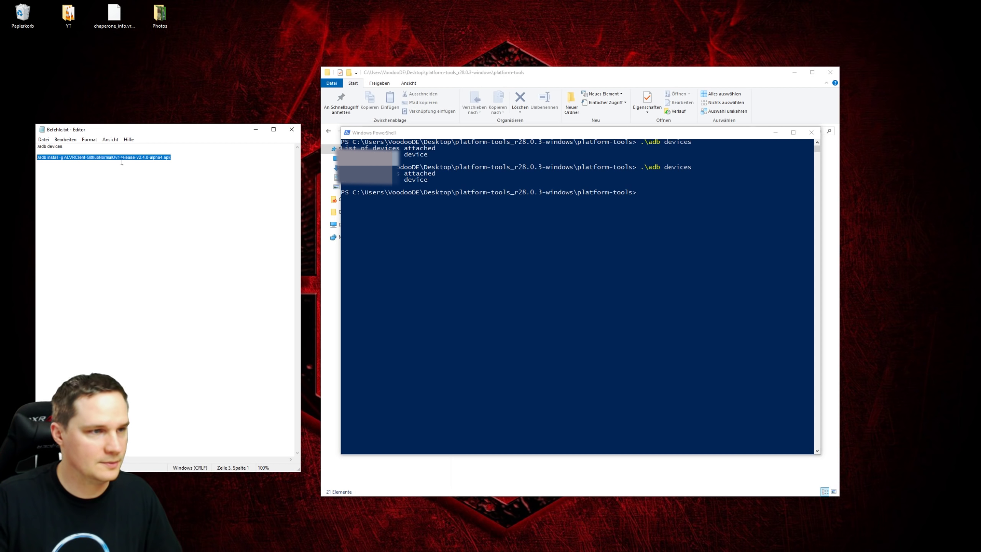
pyautogui.click(649, 193)
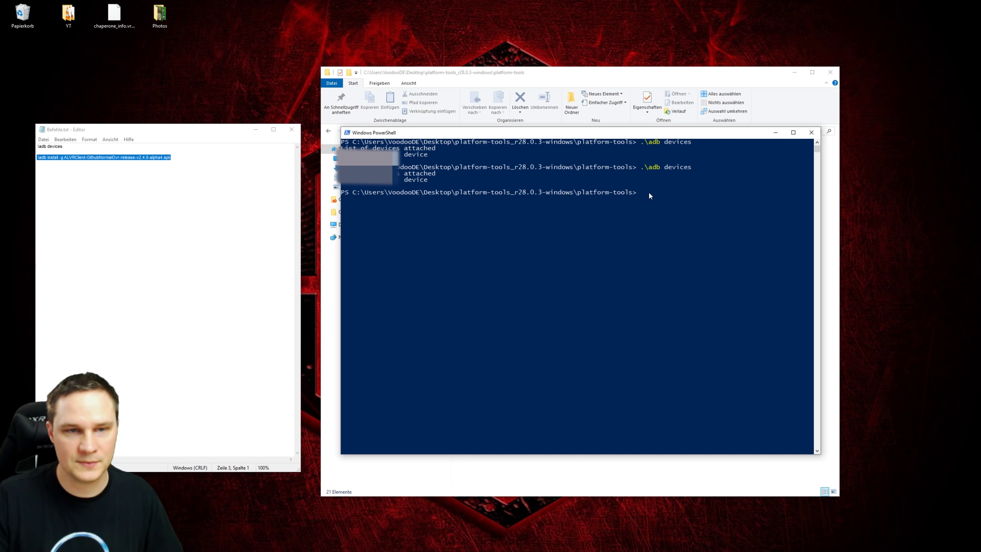
pyautogui.rightClick(649, 221)
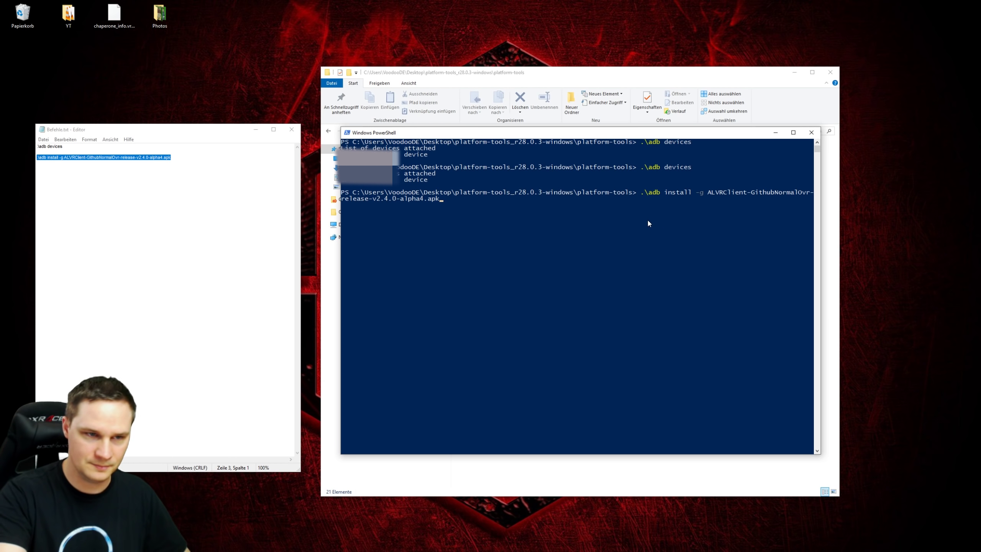
pyautogui.press('Return')
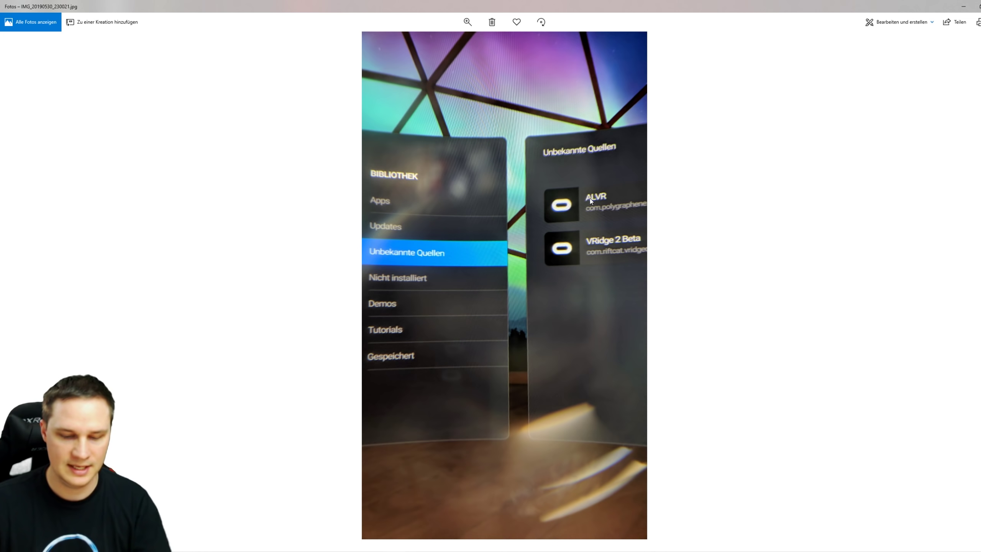
# - Advance from the photo of the headset's Unbekannte Quellen library to the next photo
pyautogui.press('Right')
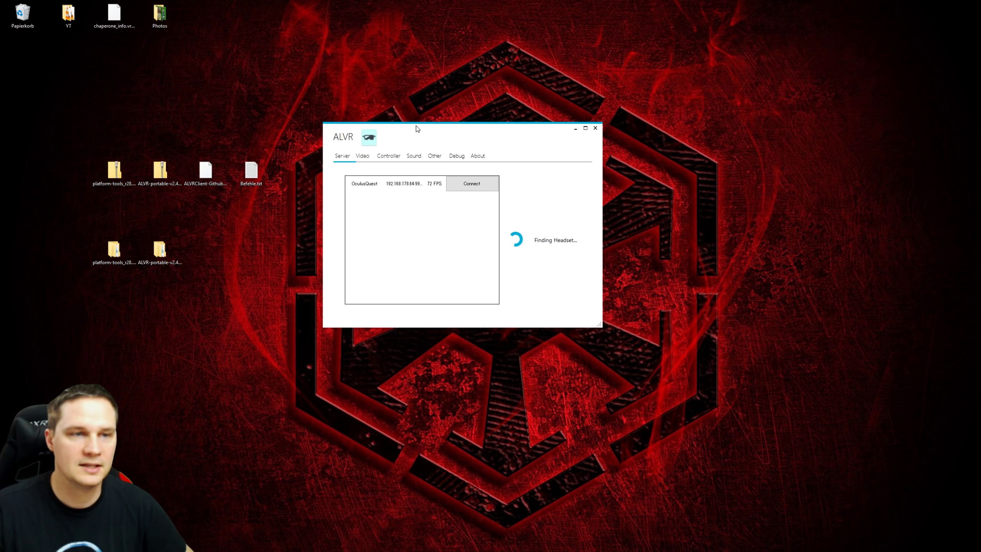
# - Switch to ALVR's video settings and examine the available codec options
pyautogui.moveTo(416, 126)
pyautogui.mouseDown()
pyautogui.moveTo(423, 122)
pyautogui.moveTo(419, 139)
pyautogui.mouseUp()
pyautogui.click(367, 172)
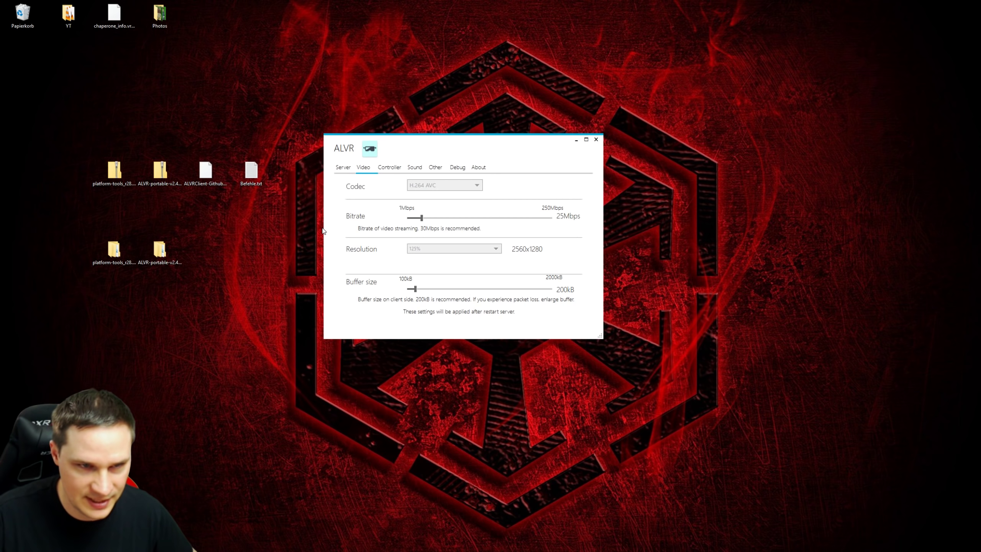
pyautogui.click(479, 188)
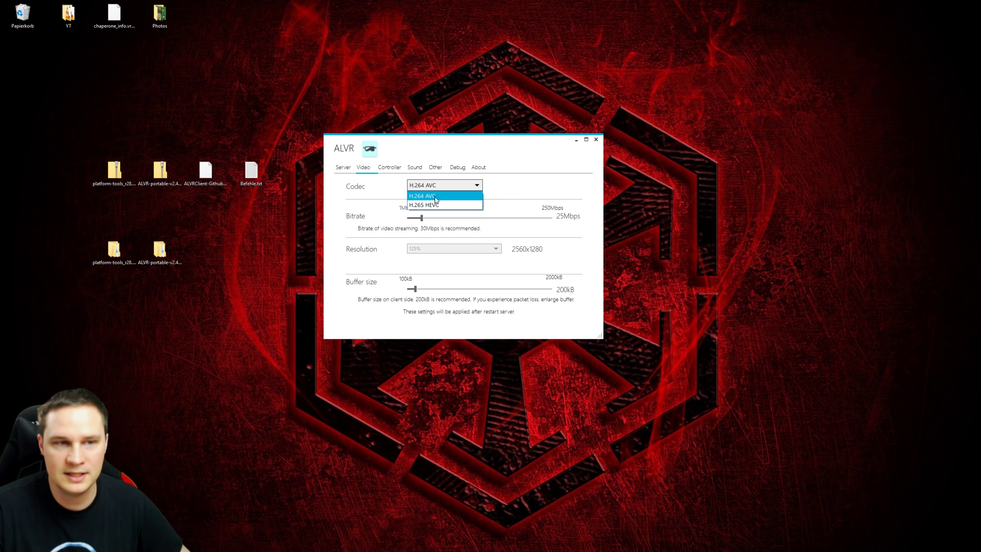
pyautogui.click(532, 182)
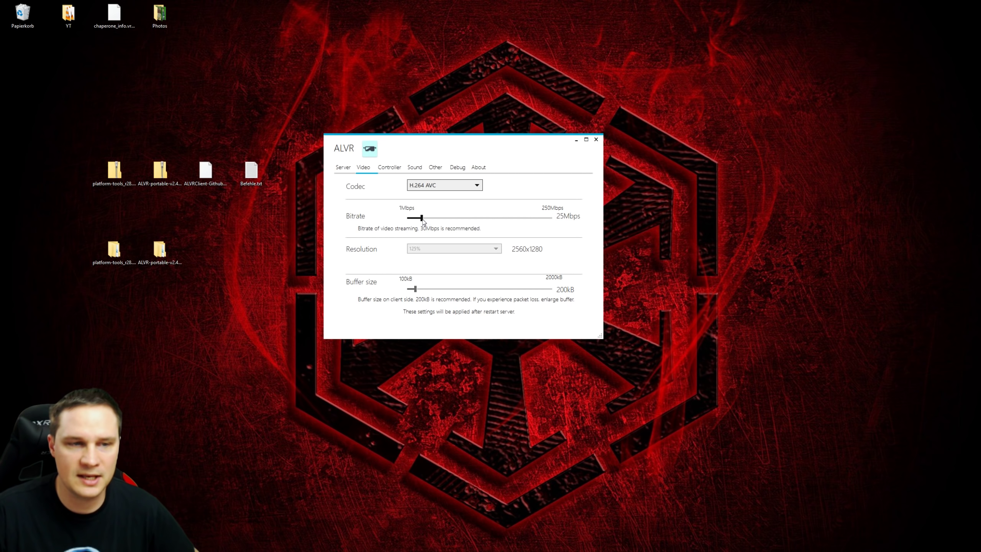
# - Keep the video bitrate at 25 Mbps and choose 125% as the resolution
pyautogui.moveTo(424, 220); pyautogui.dragTo(423, 221)
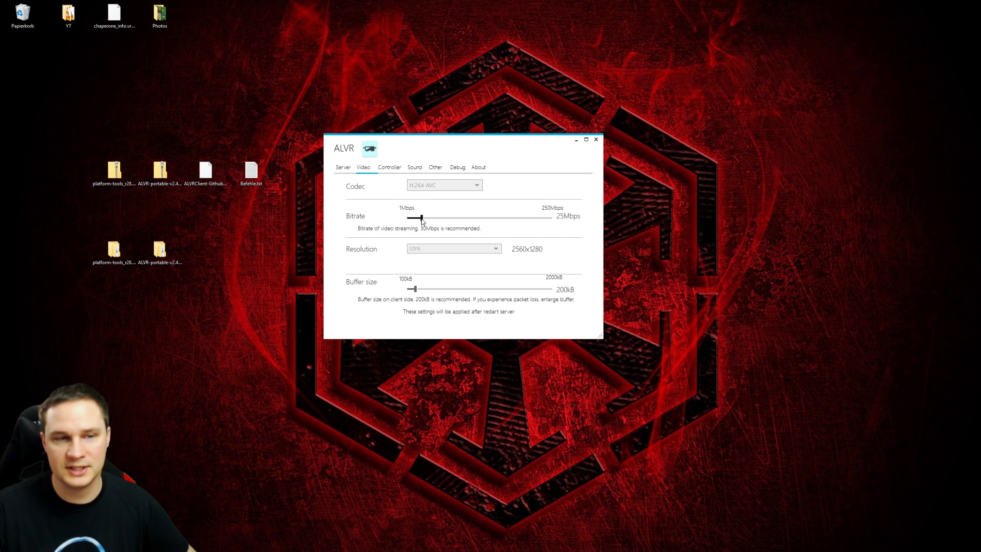
pyautogui.moveTo(422, 220); pyautogui.dragTo(423, 221)
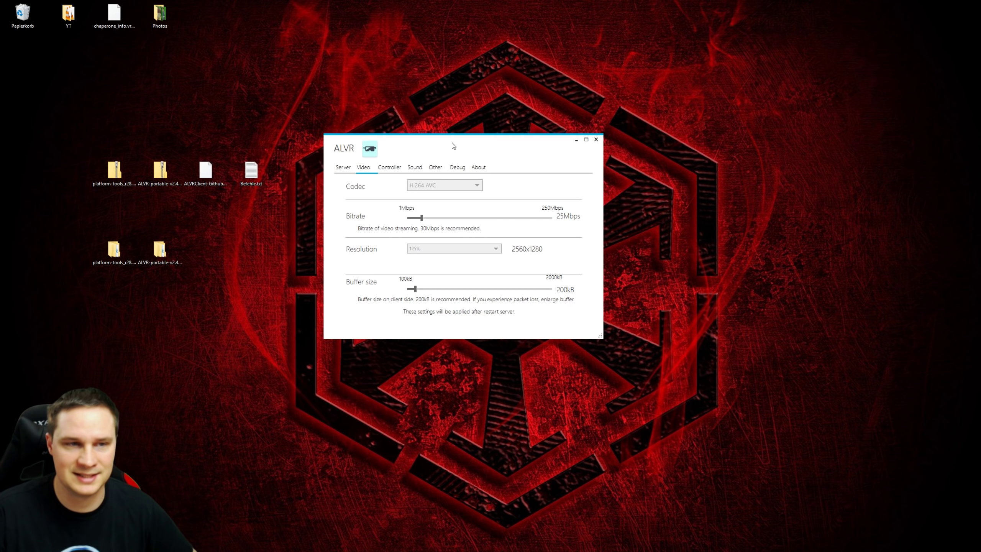
pyautogui.moveTo(453, 142); pyautogui.dragTo(457, 131)
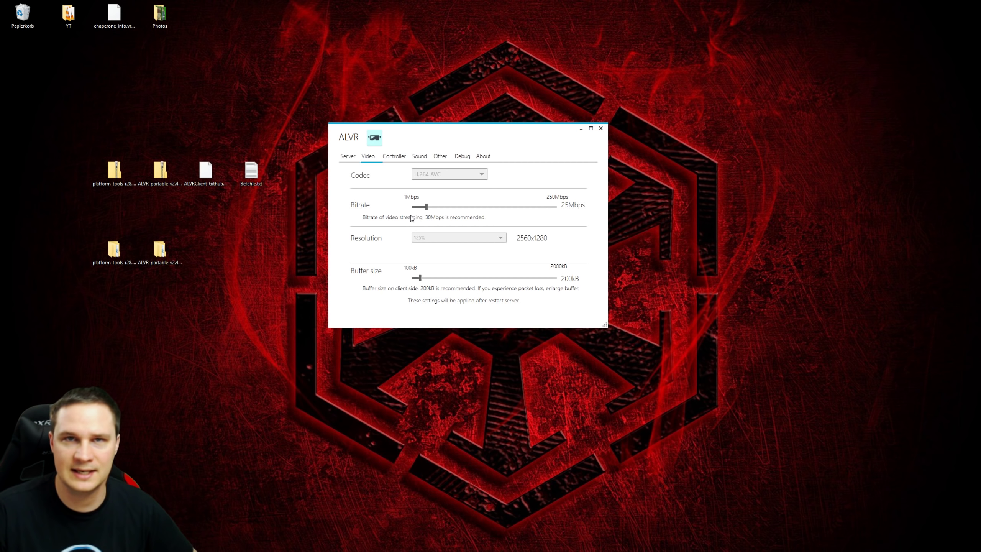
pyautogui.click(497, 238)
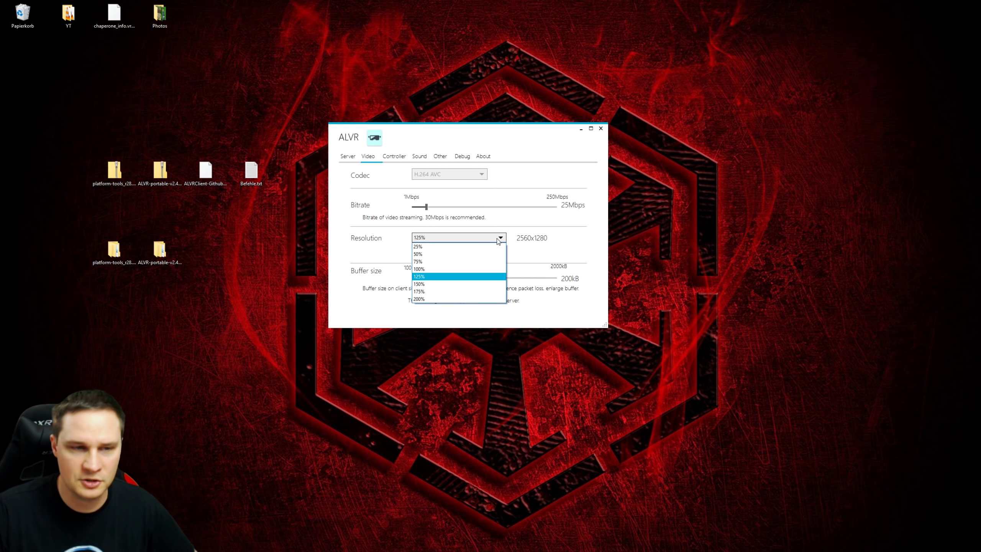
pyautogui.click(429, 275)
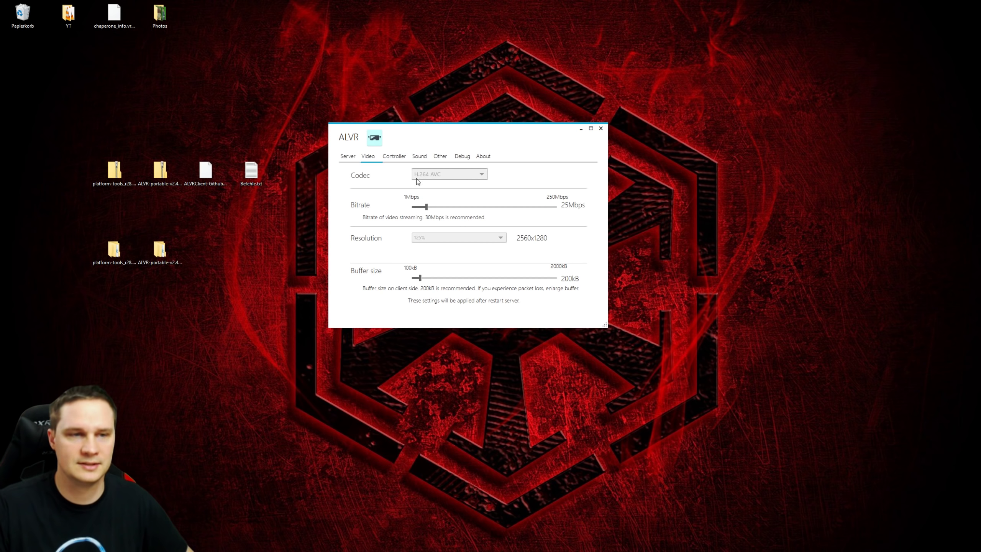
# - Review the controller settings and the selectable sound output devices, switching Use default device off and back on
pyautogui.click(396, 157)
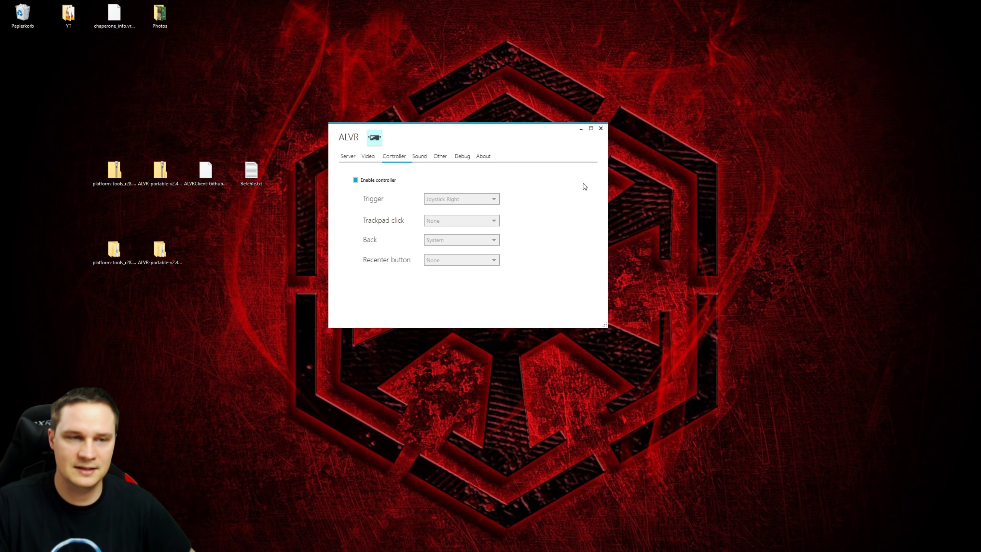
pyautogui.click(421, 156)
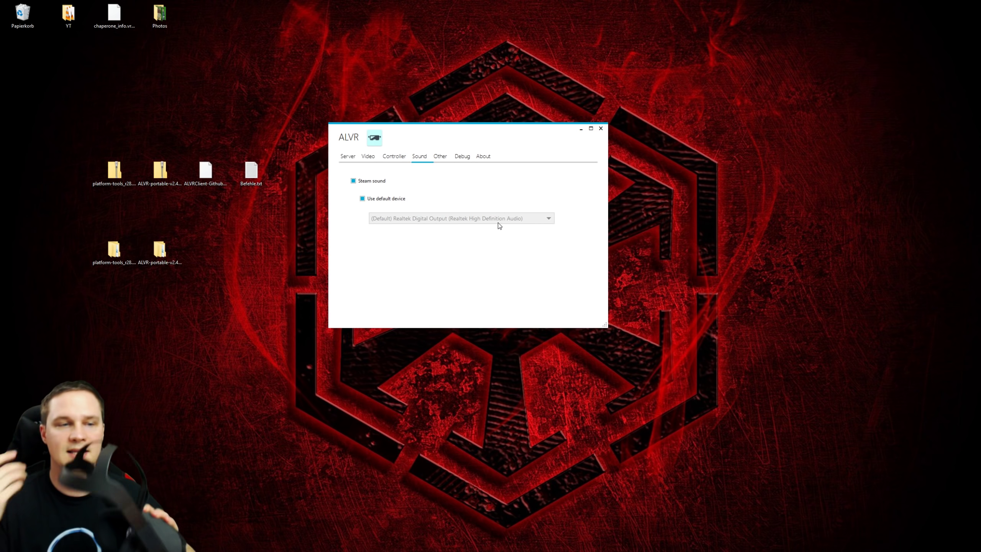
pyautogui.click(385, 199)
pyautogui.click(425, 218)
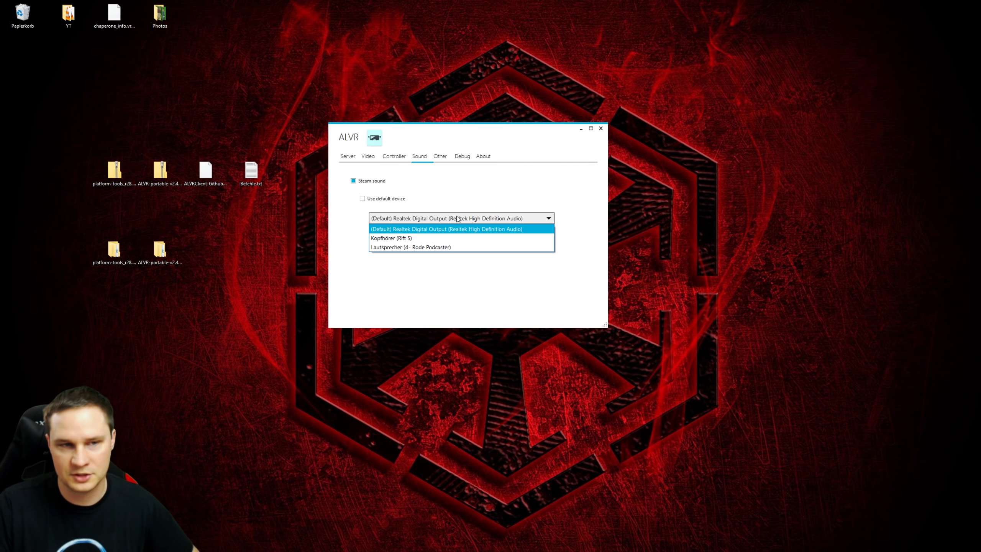
pyautogui.click(399, 193)
pyautogui.click(362, 199)
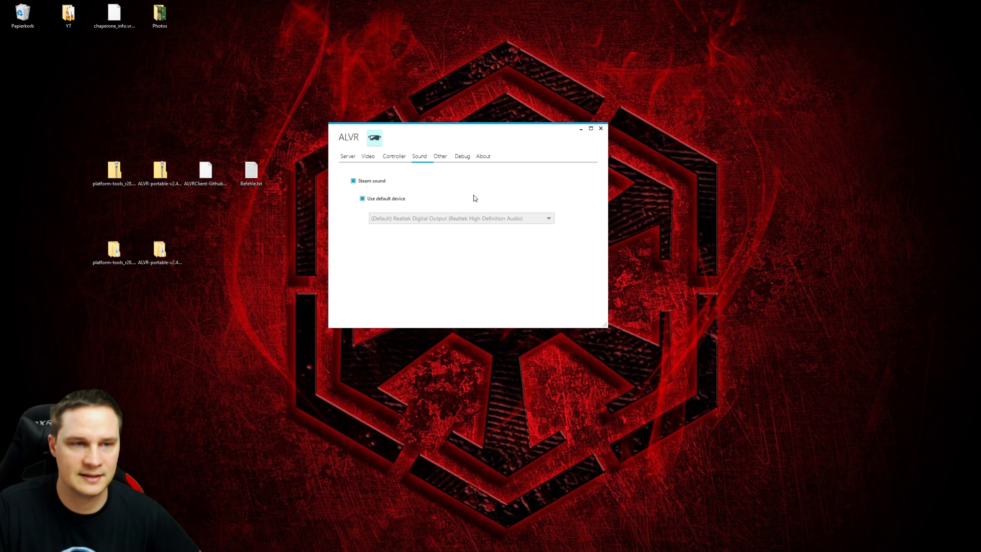
# - Review ALVR's other, debug and version information settings, and install the ALVR driver
pyautogui.click(440, 156)
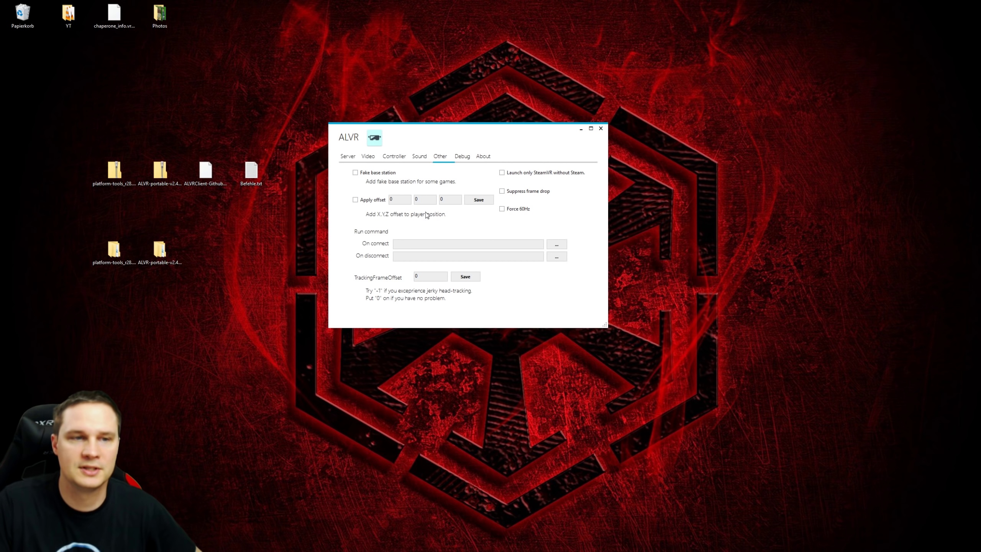
pyautogui.click(465, 157)
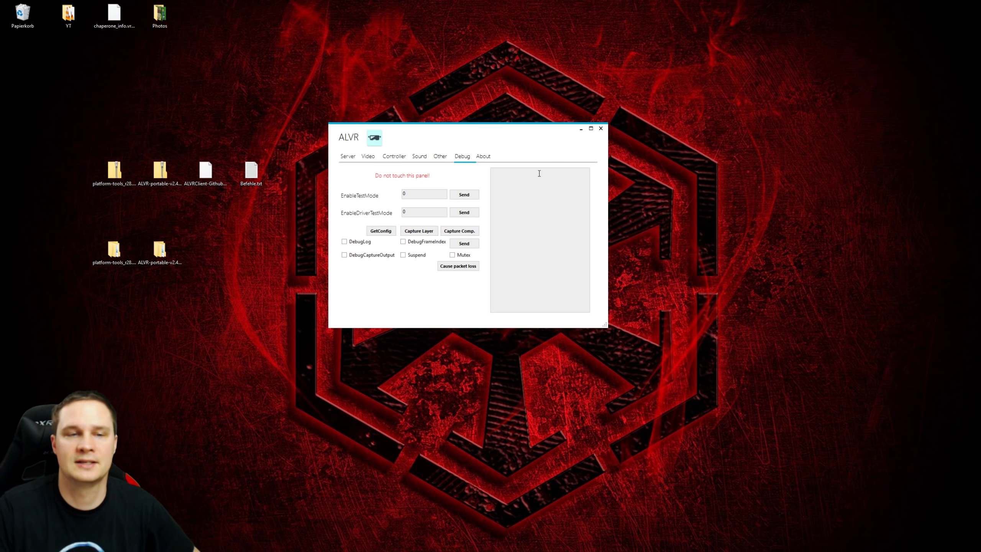
pyautogui.click(485, 159)
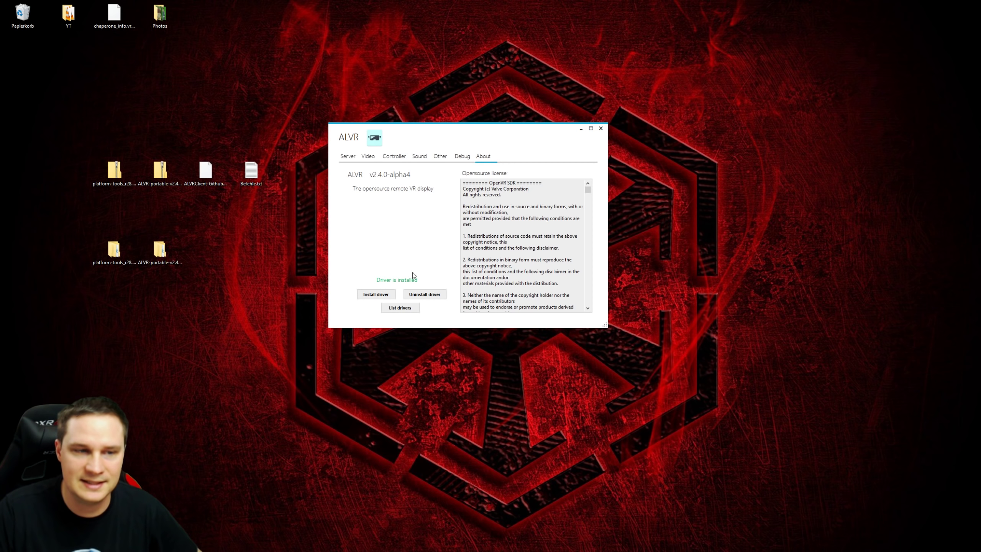
pyautogui.click(376, 295)
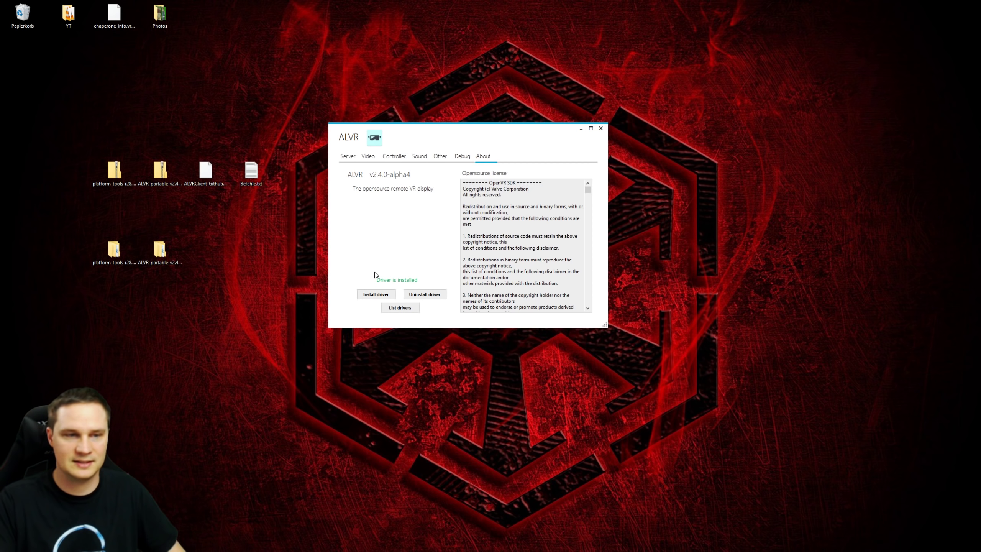
# - Connect ALVR to the detected OculusQuest headset and move the ALVR window slightly lower on the desktop
pyautogui.click(350, 158)
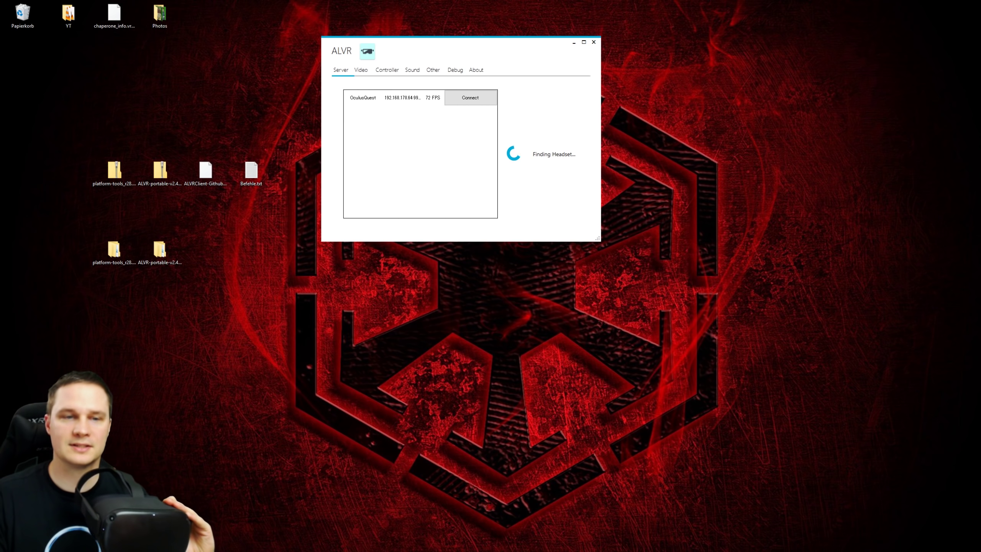
pyautogui.click(471, 99)
pyautogui.moveTo(463, 47); pyautogui.dragTo(473, 85)
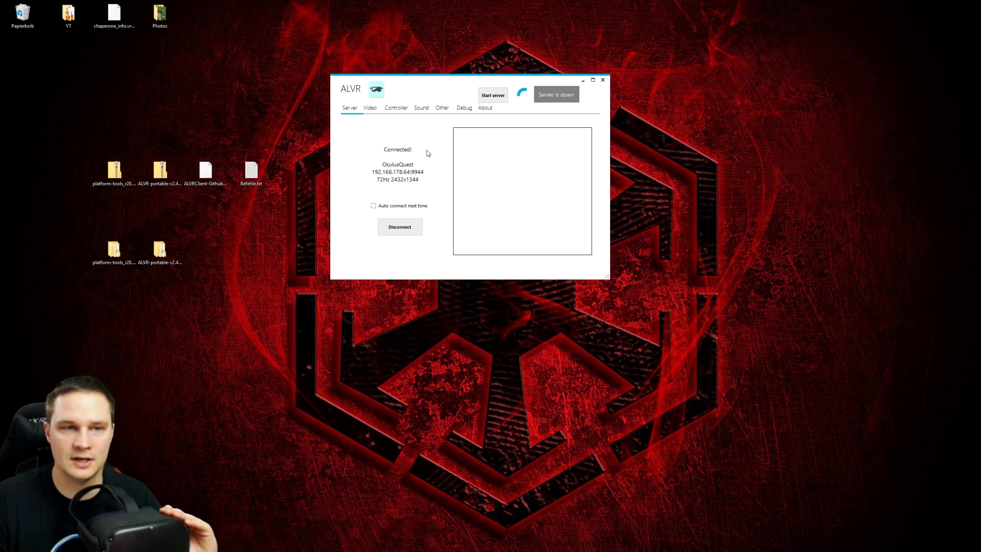
# - Check the output devices offered for the streamed sound, keep Kopfhörer (Rift S), and start the ALVR server
pyautogui.click(491, 94)
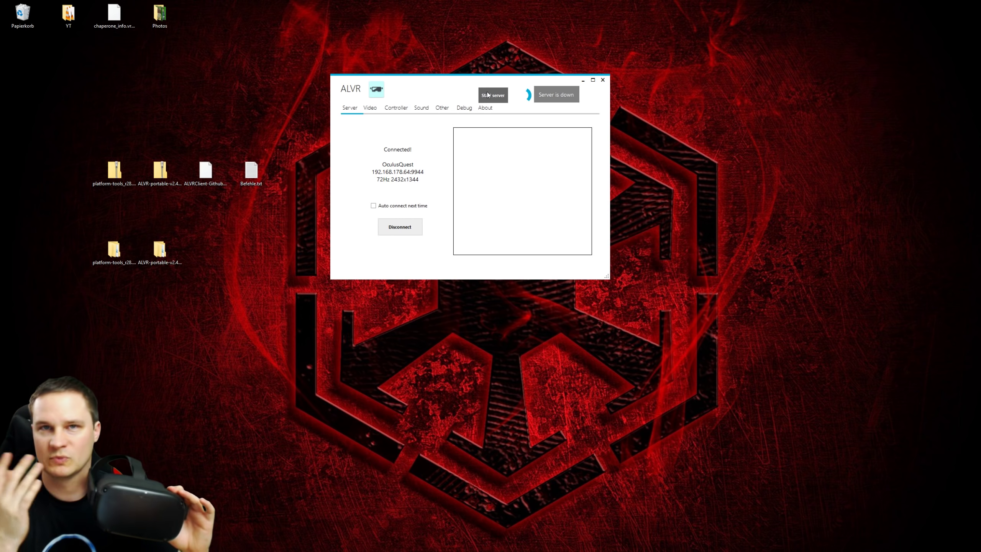
pyautogui.click(421, 109)
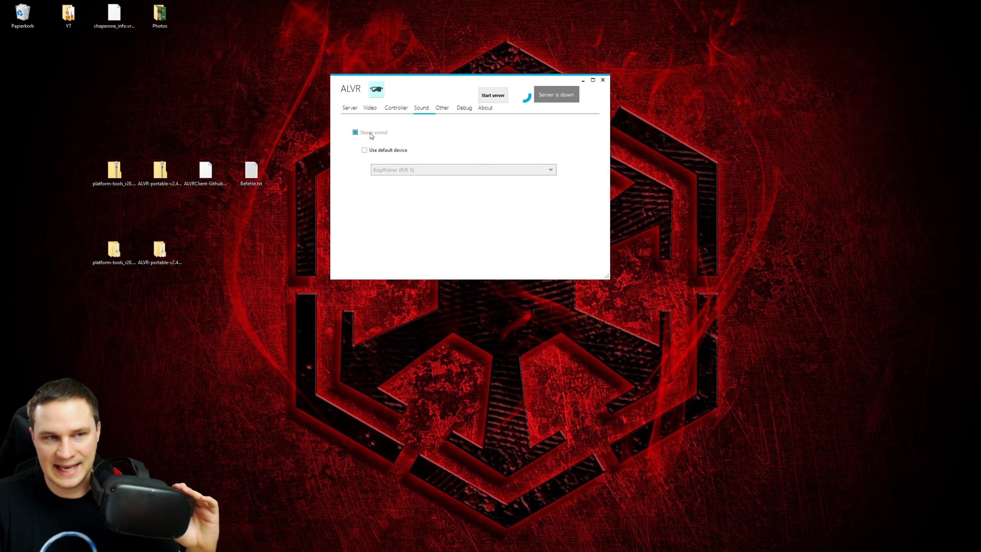
pyautogui.click(355, 132)
pyautogui.click(429, 170)
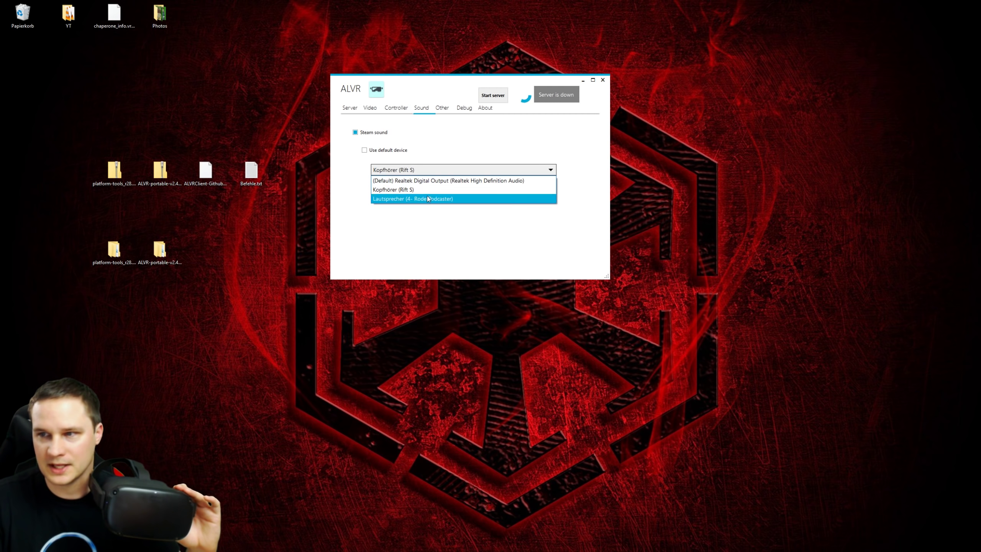
pyautogui.click(441, 139)
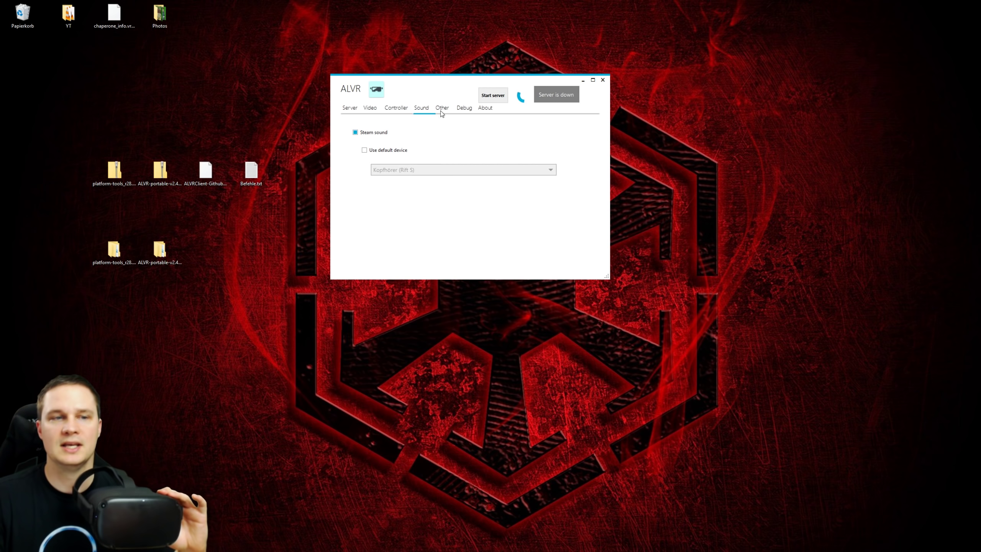
pyautogui.click(497, 96)
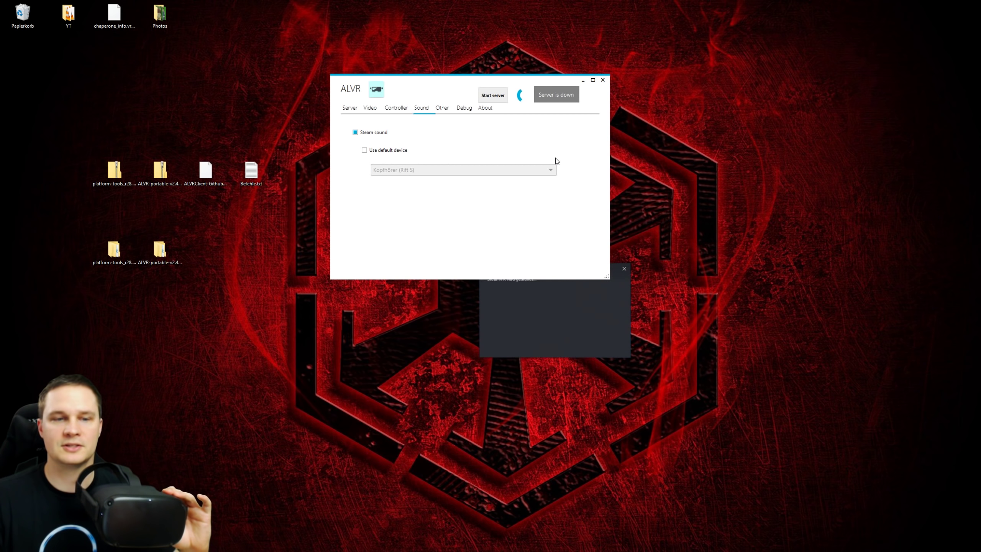